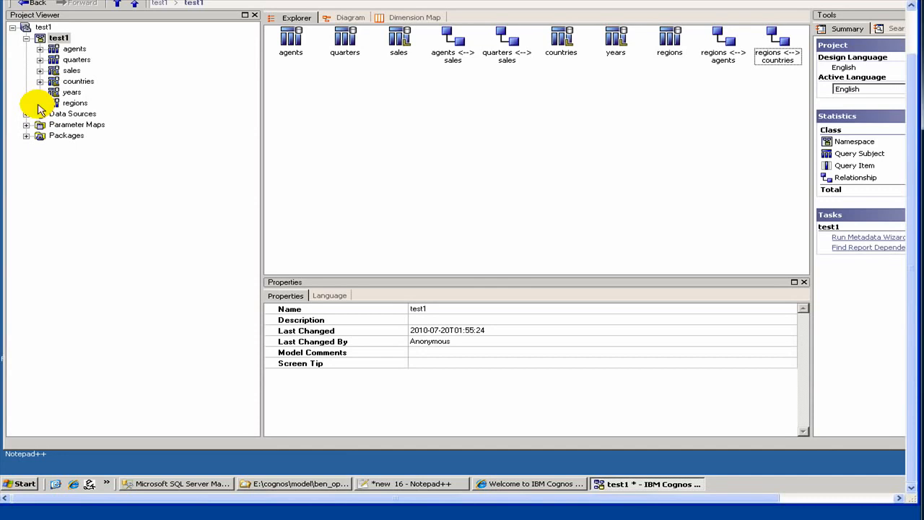
Inspect the query items of the regions query subject and the relationship between regions and agents.
left_click(39, 103)
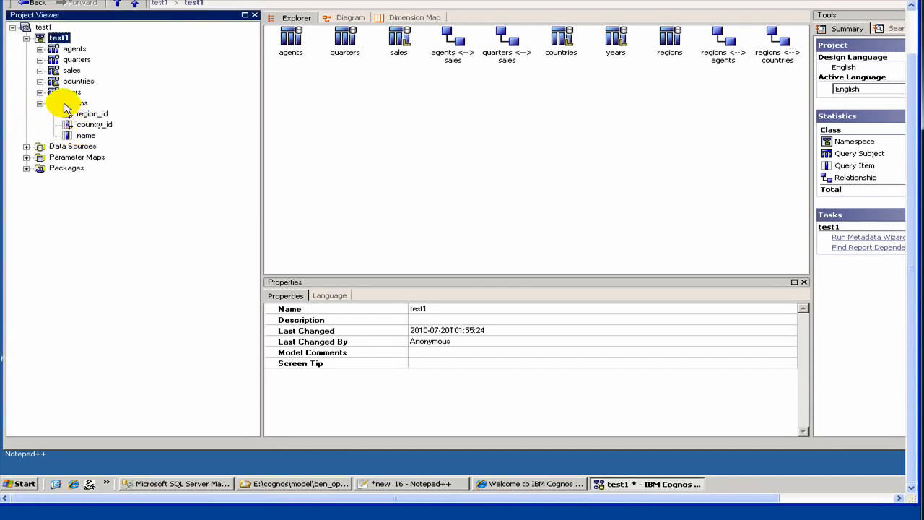
left_click(779, 52)
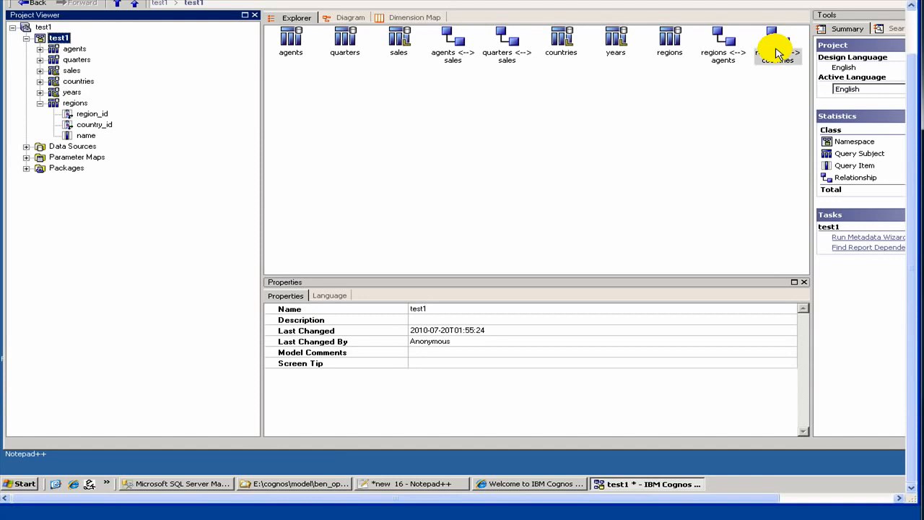
left_click(726, 58)
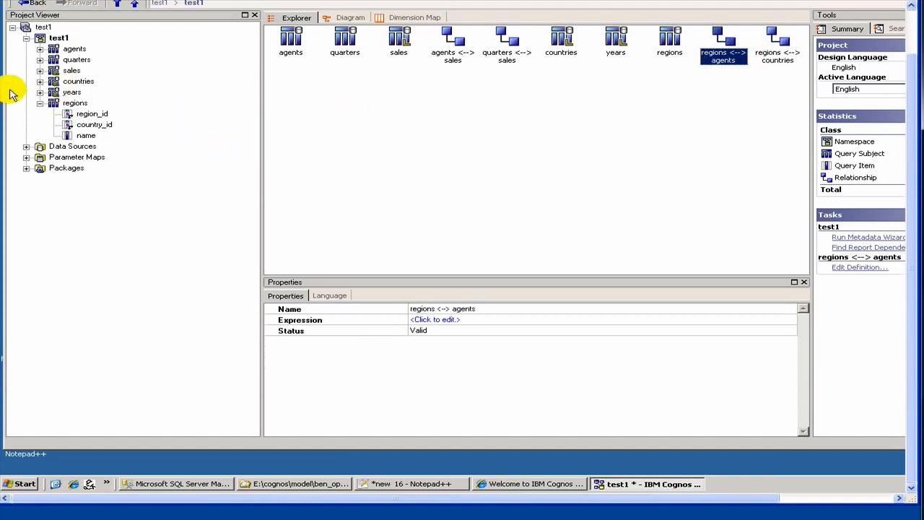
left_click(39, 103)
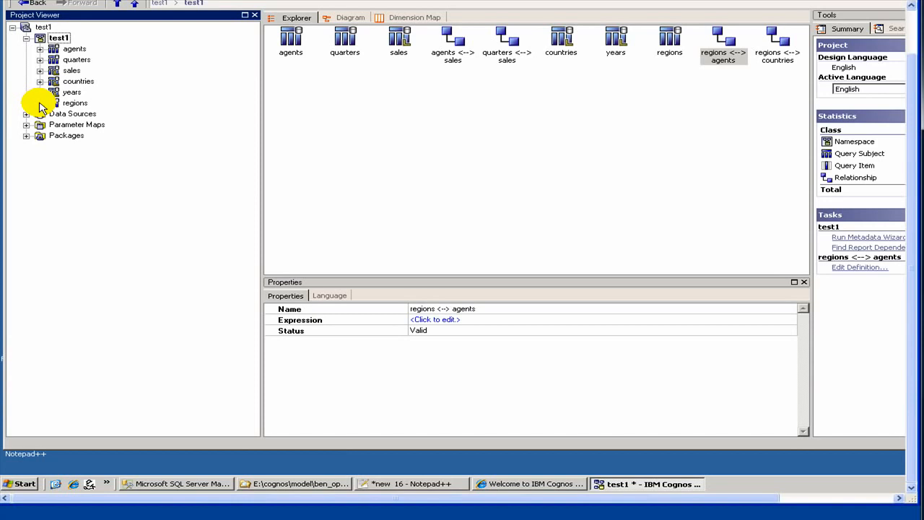
Create an empty folder named dimensions in the test1 namespace.
left_click(62, 37)
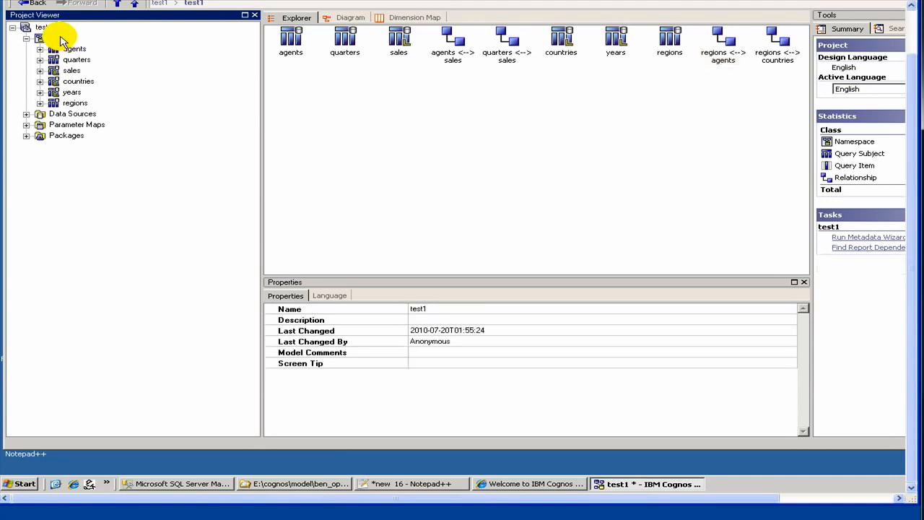
right_click(62, 38)
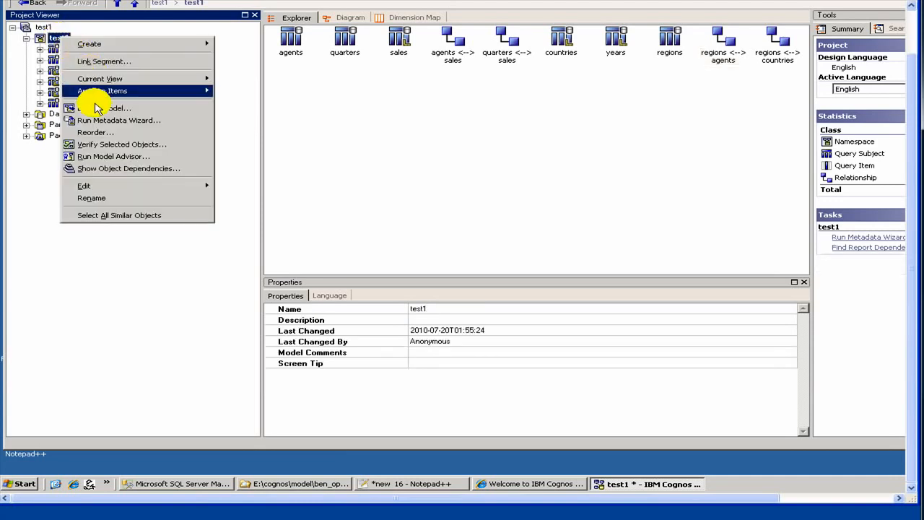
mouse_move(99, 97)
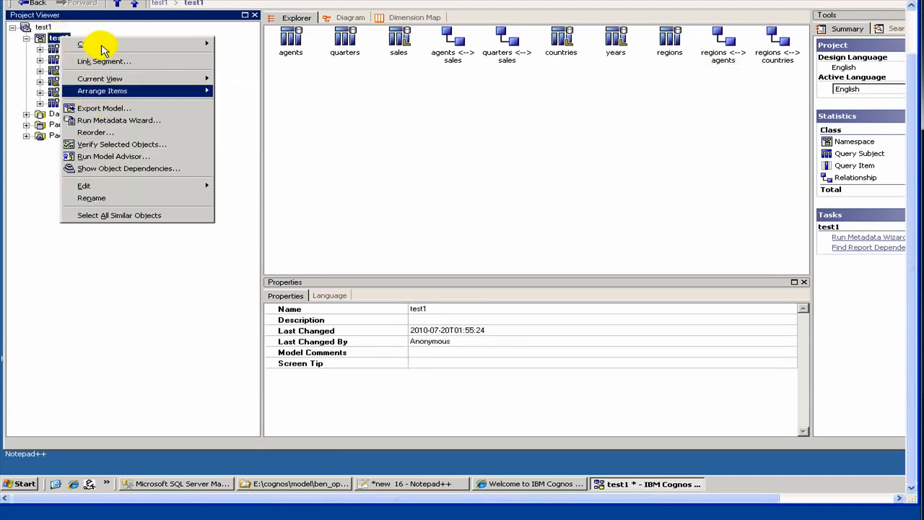
left_click(206, 43)
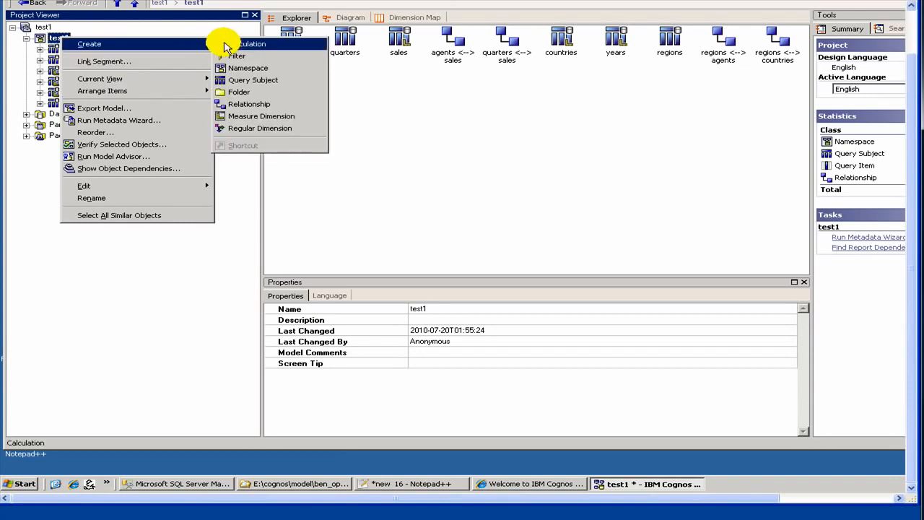
left_click(234, 93)
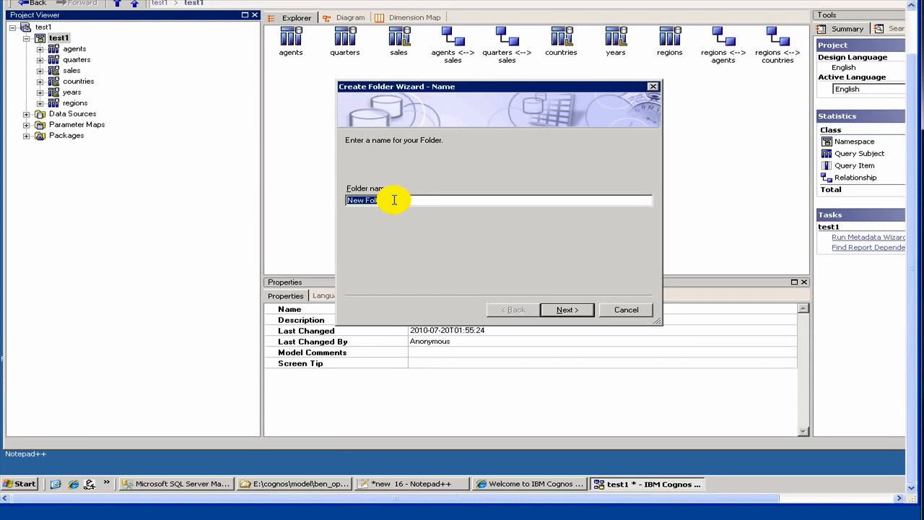
type("dimensions")
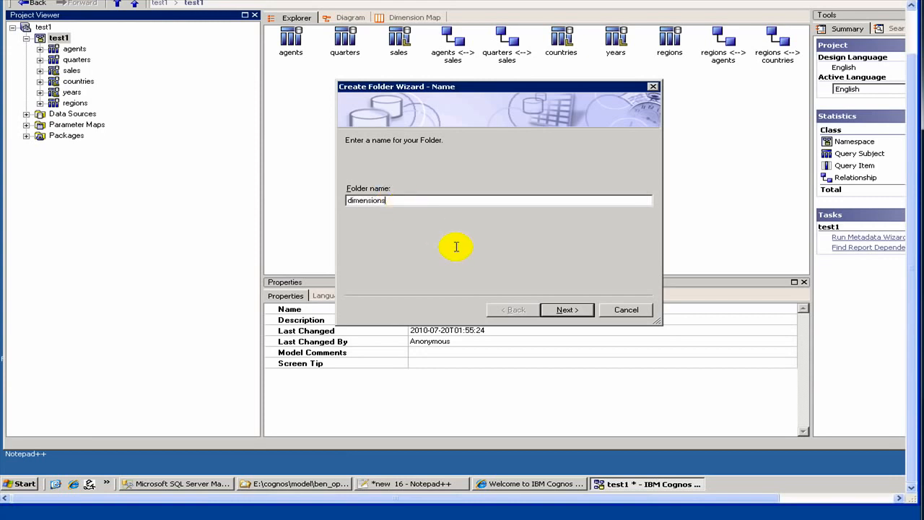
left_click(567, 309)
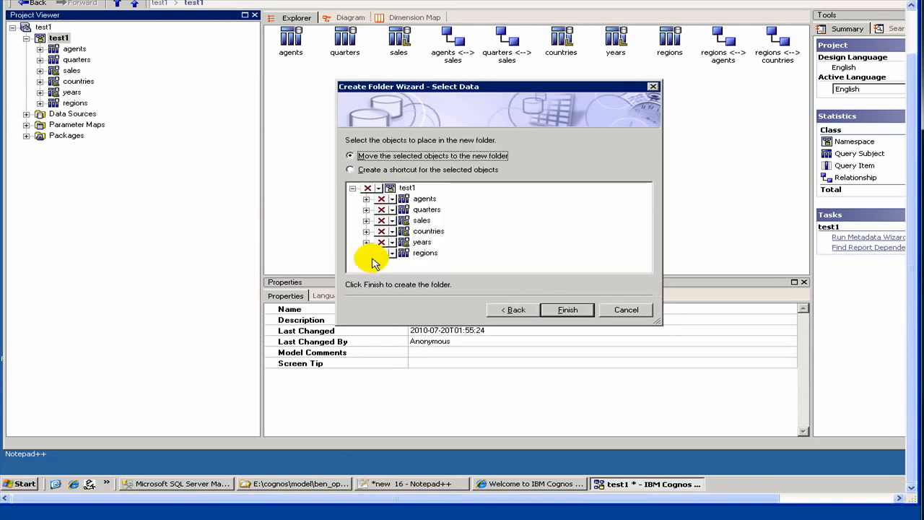
left_click(581, 315)
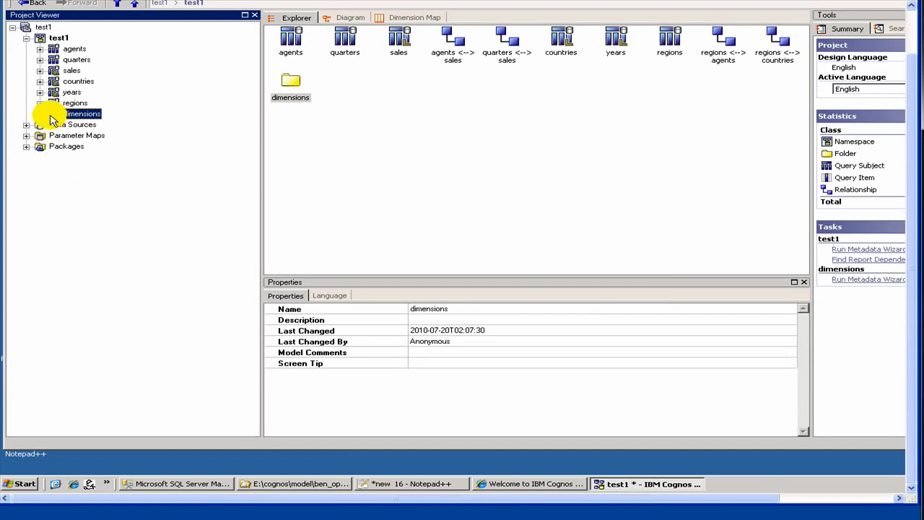
left_click_drag(52, 113, 45, 35)
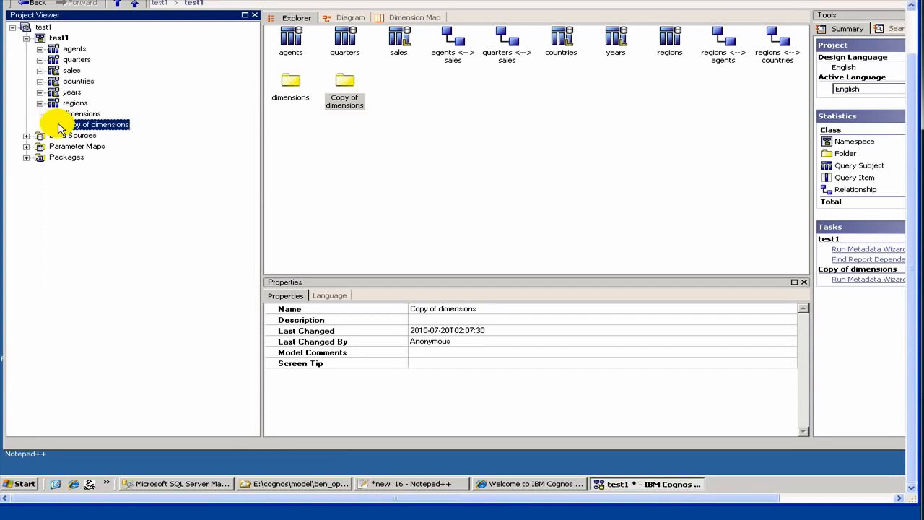
key("Delete")
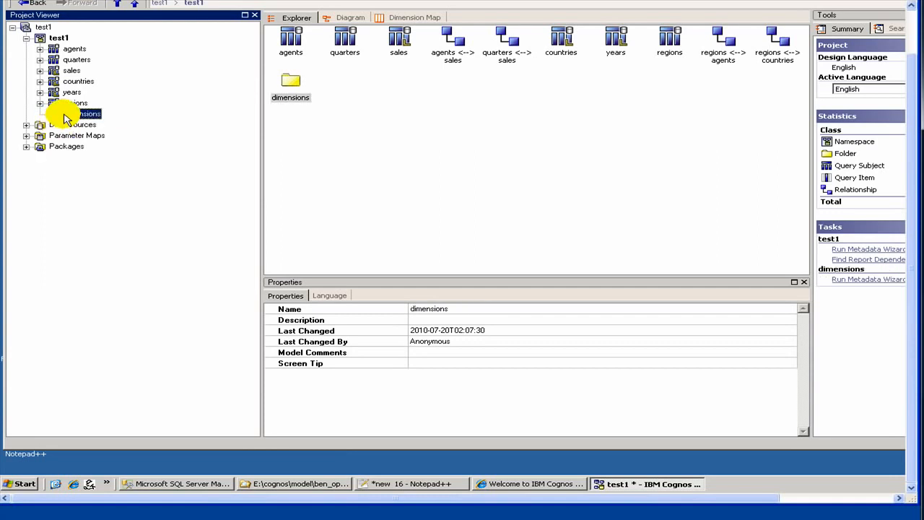
Start a new regular dimension in the dimensions folder and add a hierarchy named Location to it.
right_click(63, 116)
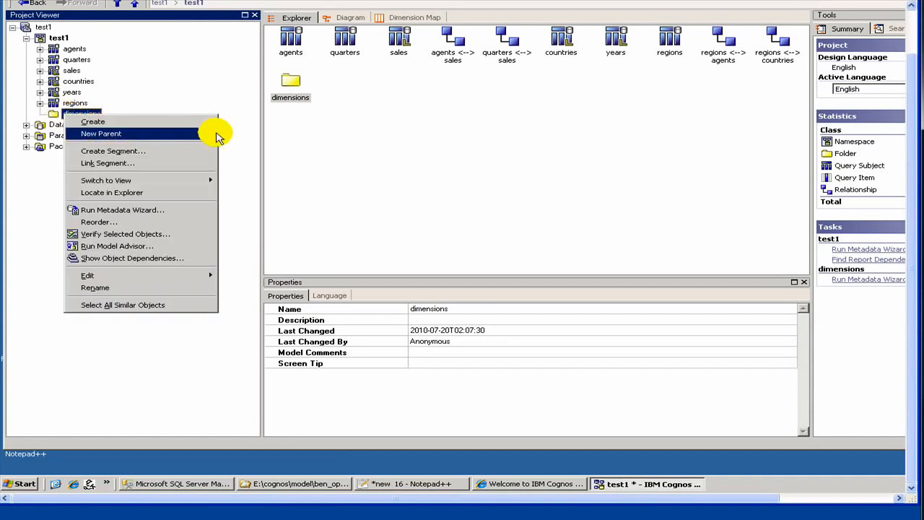
mouse_move(206, 123)
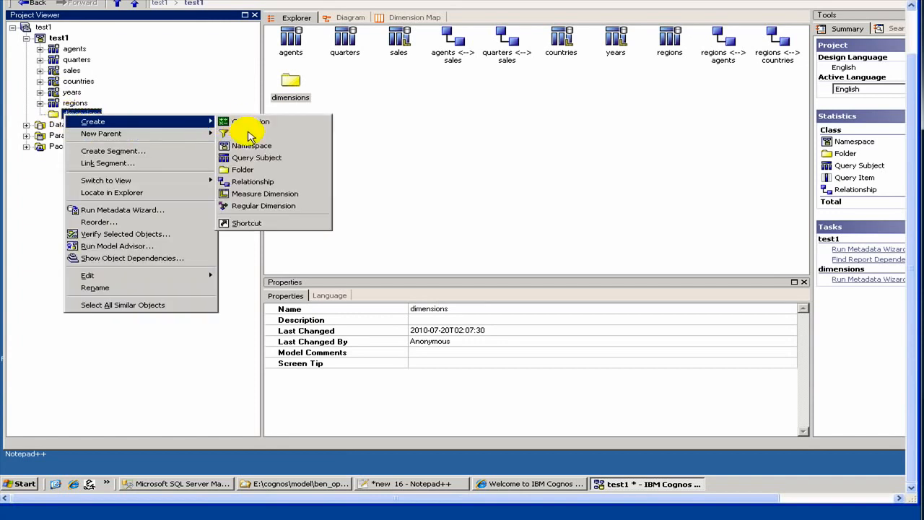
left_click(261, 207)
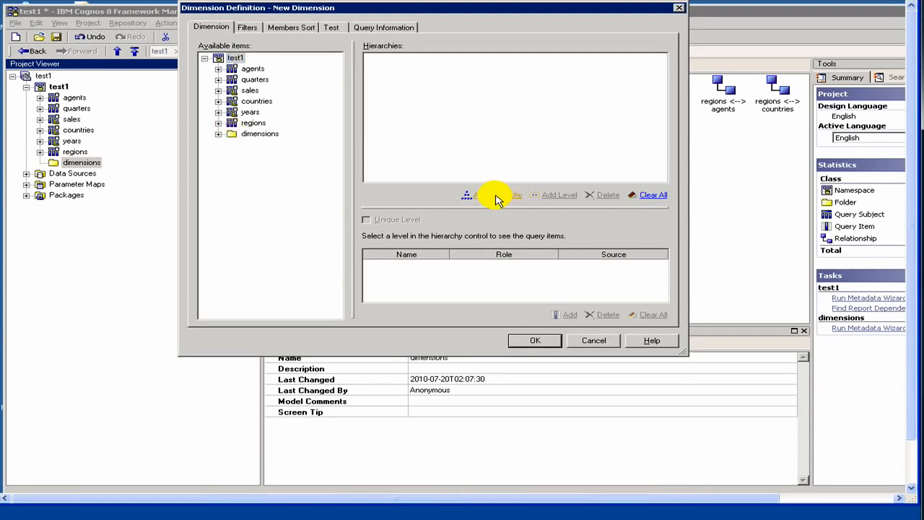
left_click(496, 197)
left_click(535, 62)
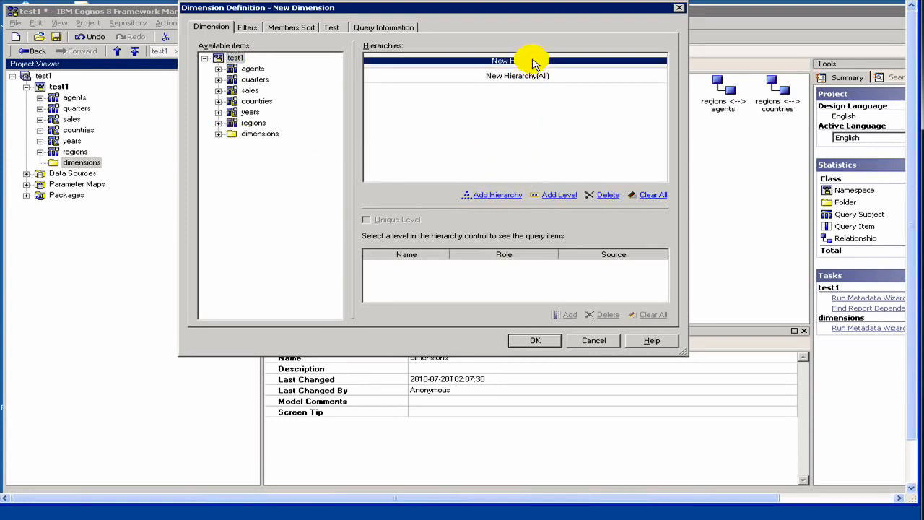
left_click(534, 62)
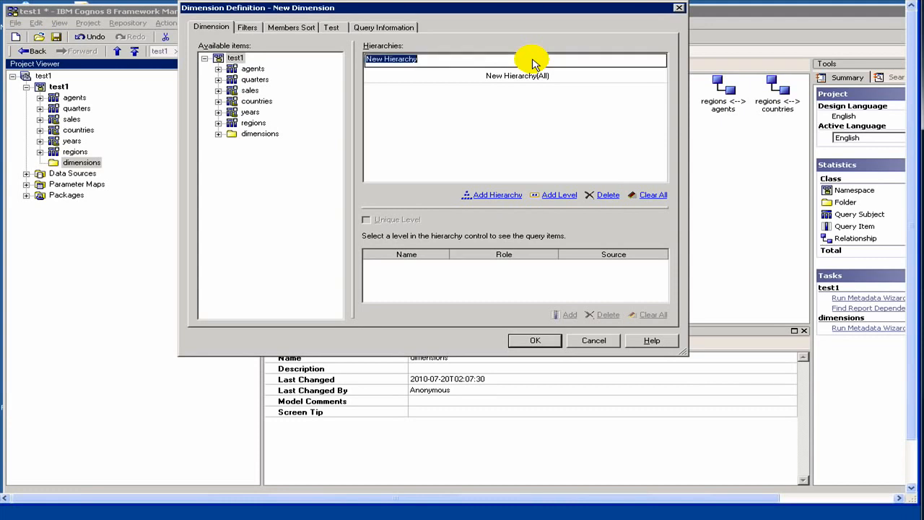
type("By Locatio")
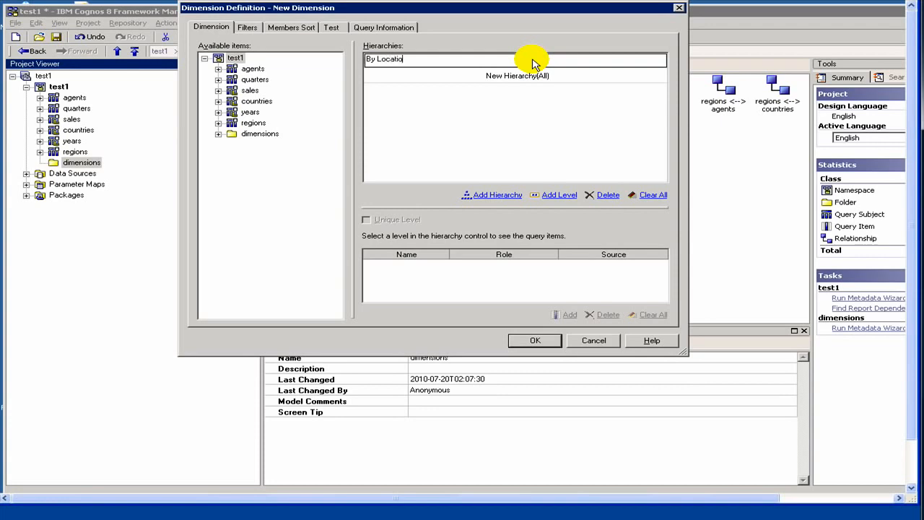
type("n")
key("BackSpace")
key("BackSpace")
key("BackSpace")
key("BackSpace")
key("BackSpace")
key("BackSpace")
key("BackSpace")
key("BackSpace")
key("BackSpace")
key("BackSpace")
key("BackSpace")
type("Location")
Rename the default all-members level of the Location hierarchy as All Locations.
left_click(529, 75)
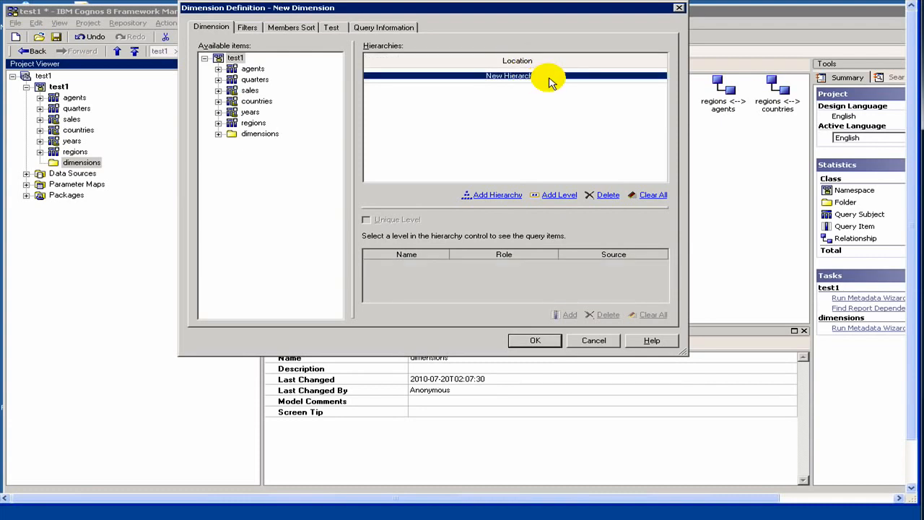
left_click(549, 82)
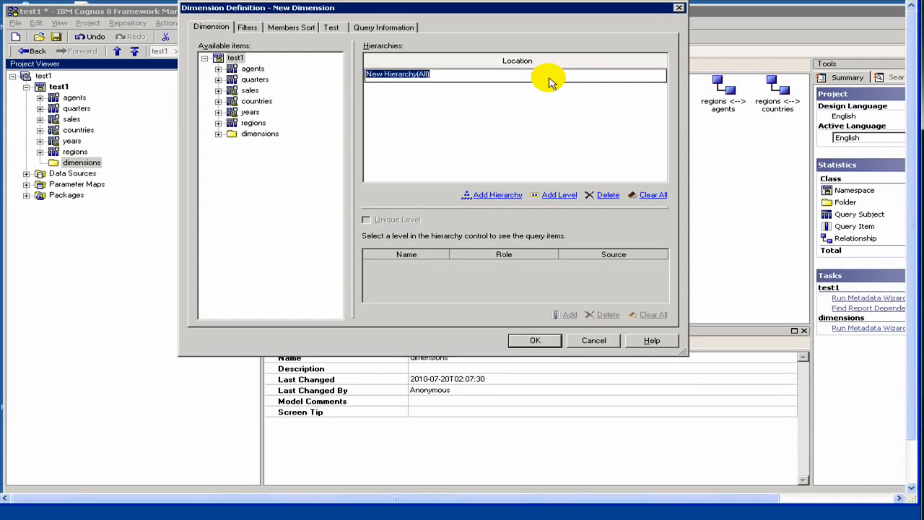
type("All Locatio")
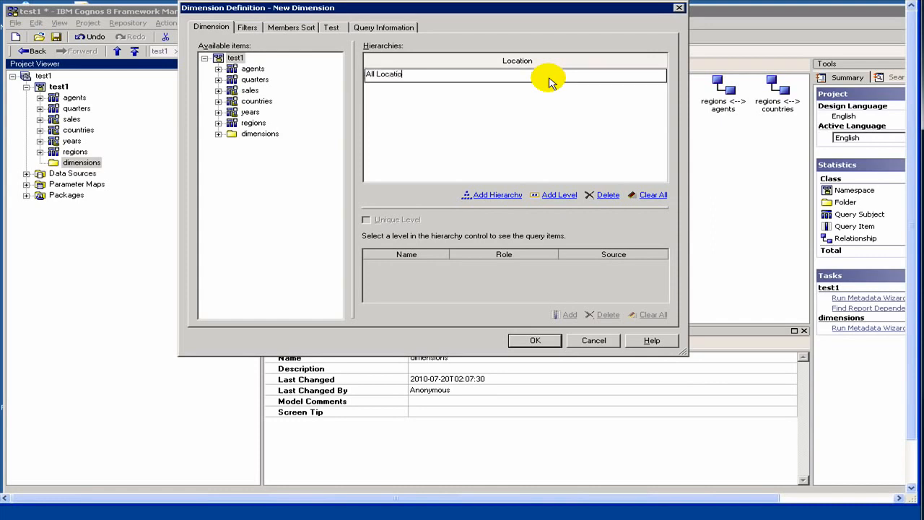
type("ns")
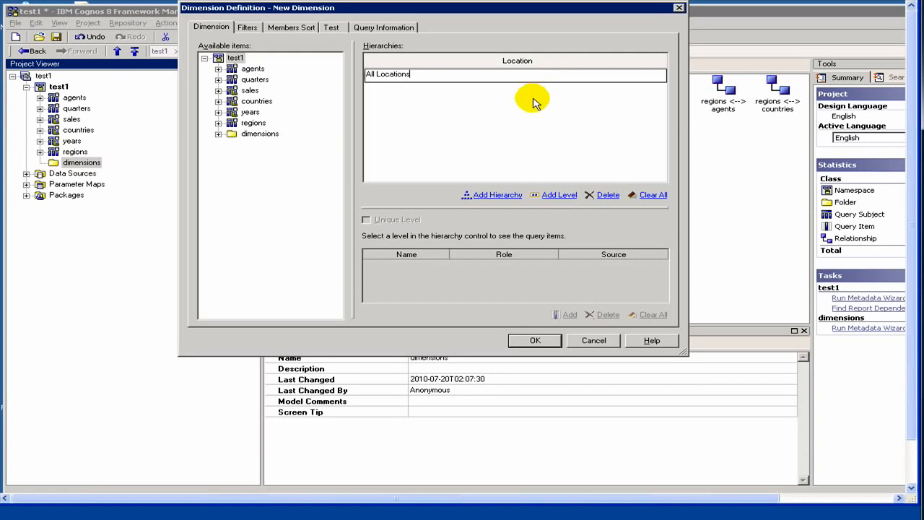
key("Return")
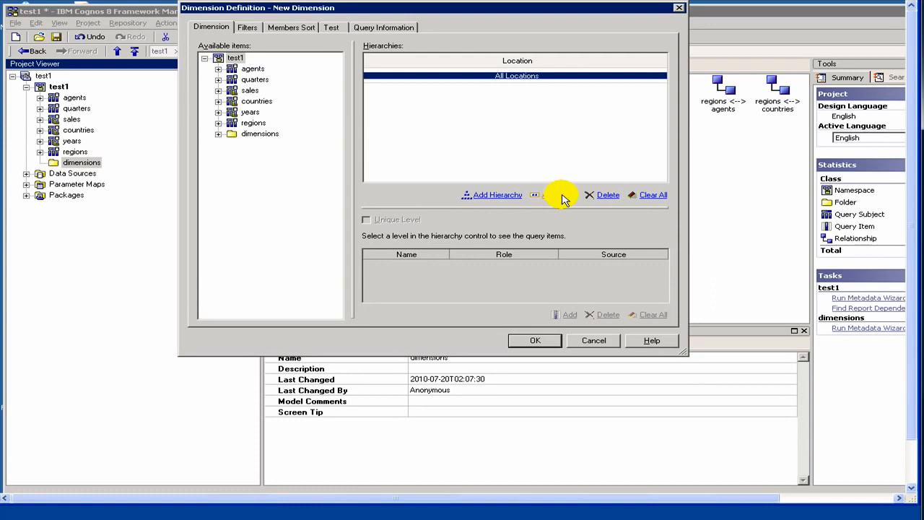
Add a level named Country beneath All Locations in the Location hierarchy.
left_click(562, 196)
left_click(536, 94)
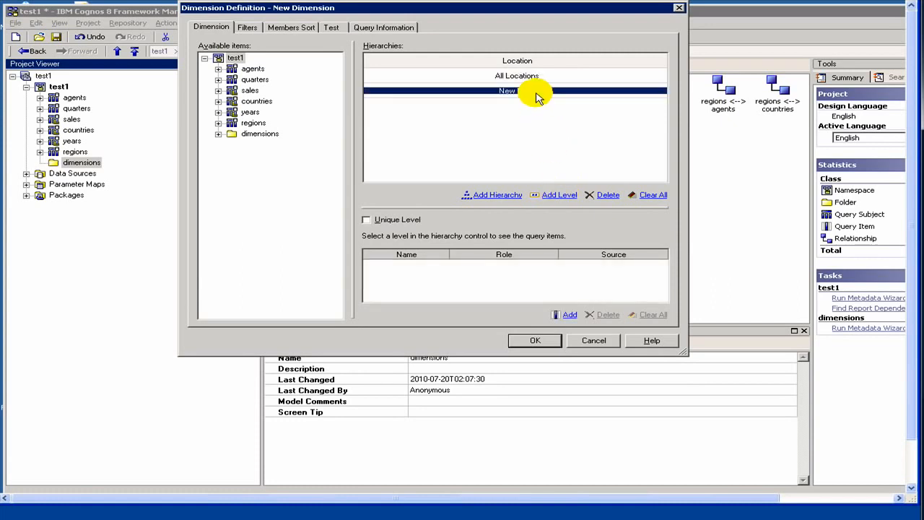
left_click(535, 94)
type("Country")
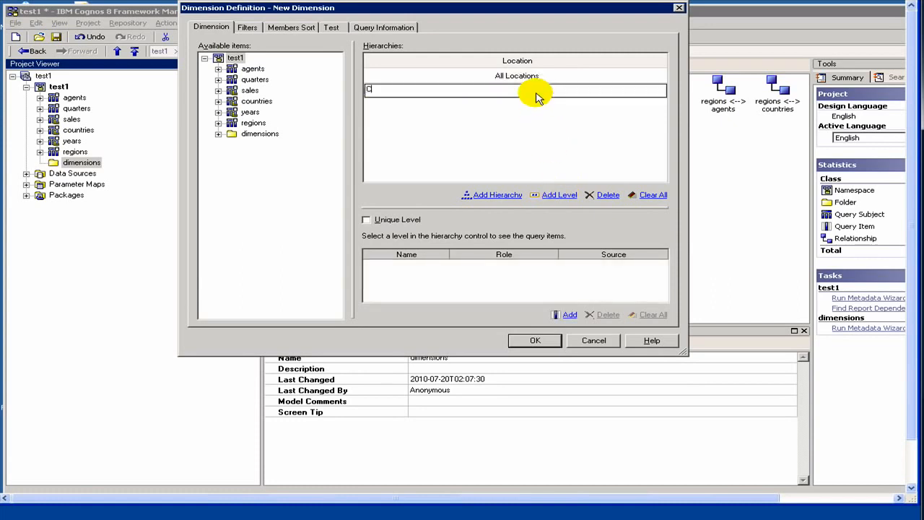
key("Return")
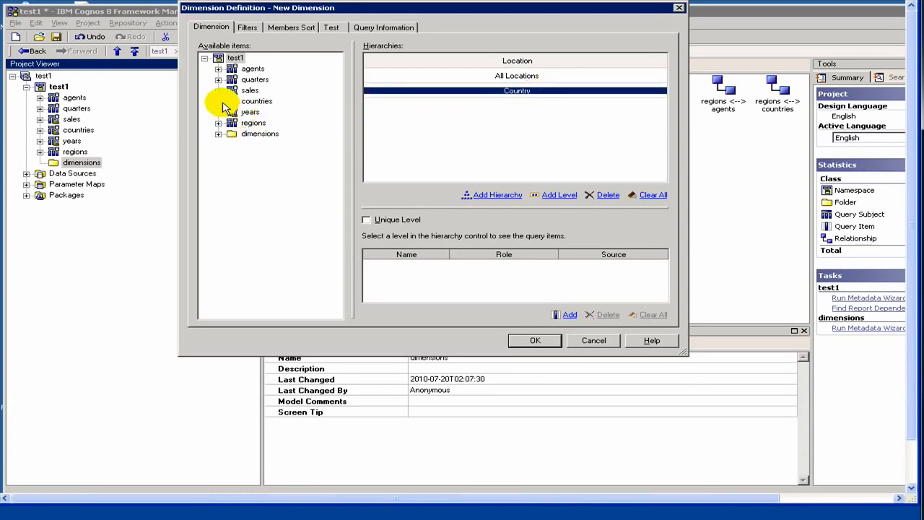
Add country_name from countries to the Country level with the roles _businessKey and _memberCaption.
left_click(218, 101)
left_click(263, 124)
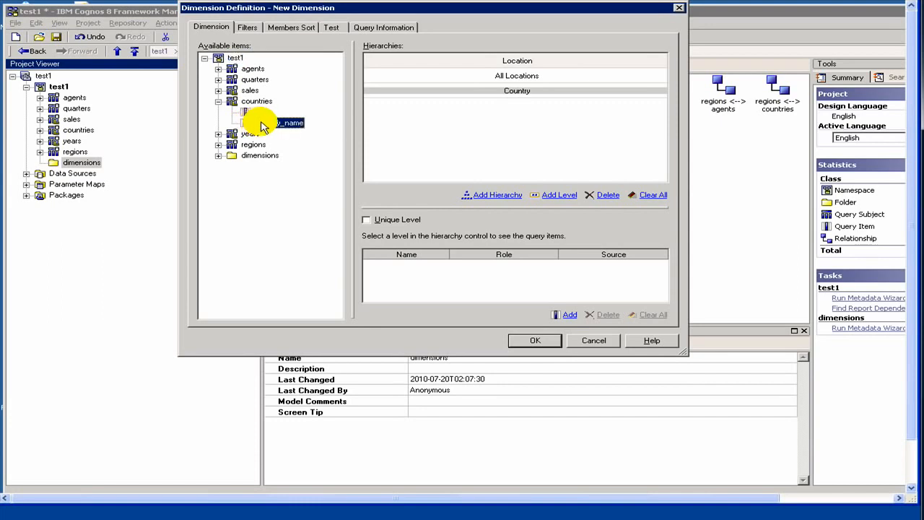
left_click_drag(263, 126, 464, 275)
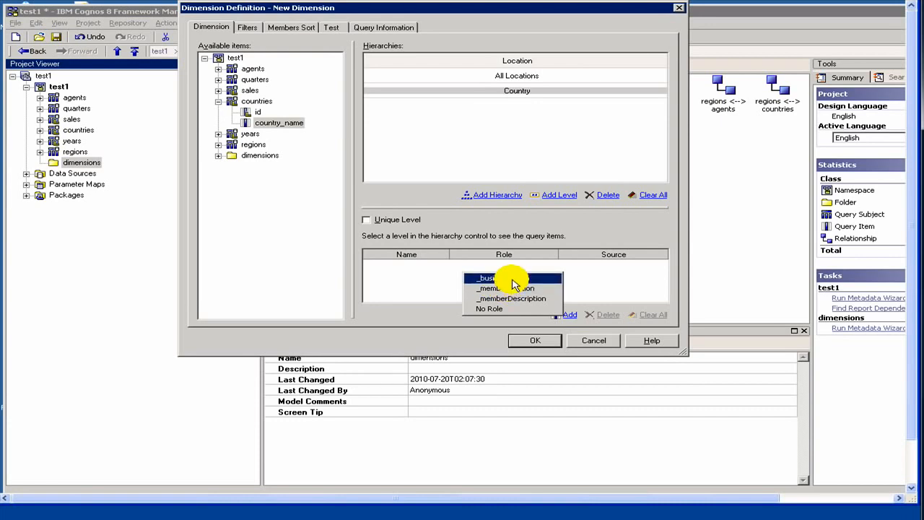
left_click(515, 280)
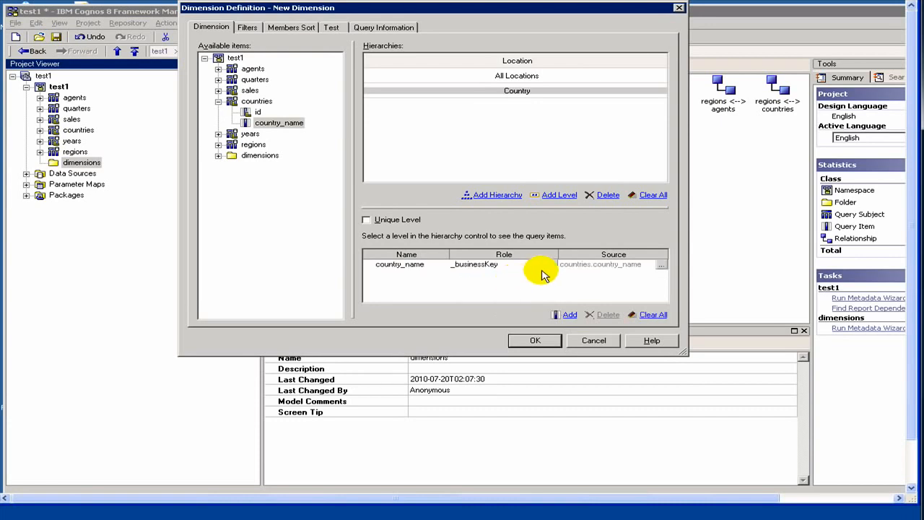
left_click(553, 267)
left_click(552, 266)
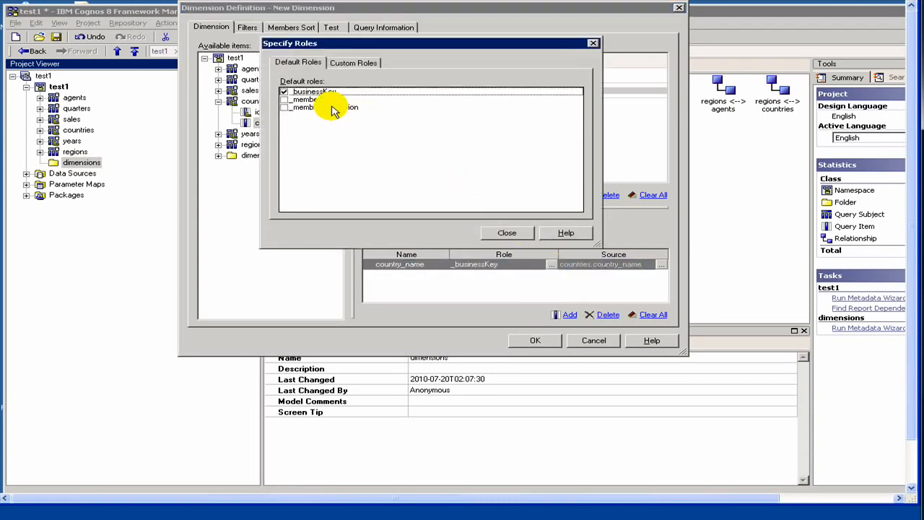
left_click(284, 99)
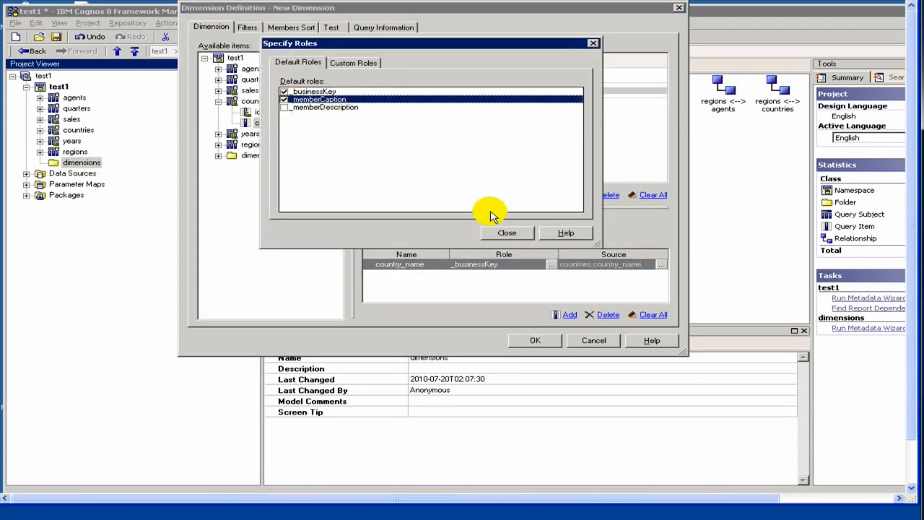
left_click(506, 233)
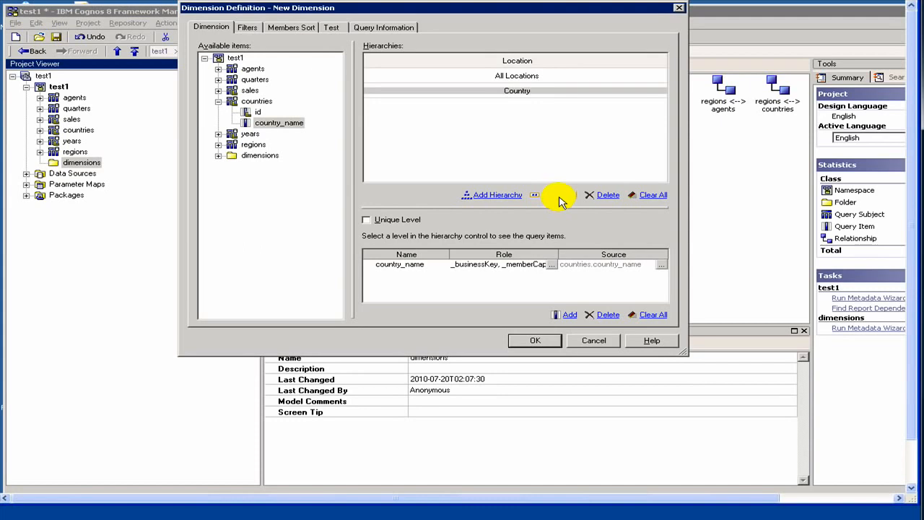
Add a level named Region beneath Country in the Location hierarchy.
left_click(560, 196)
left_click(543, 108)
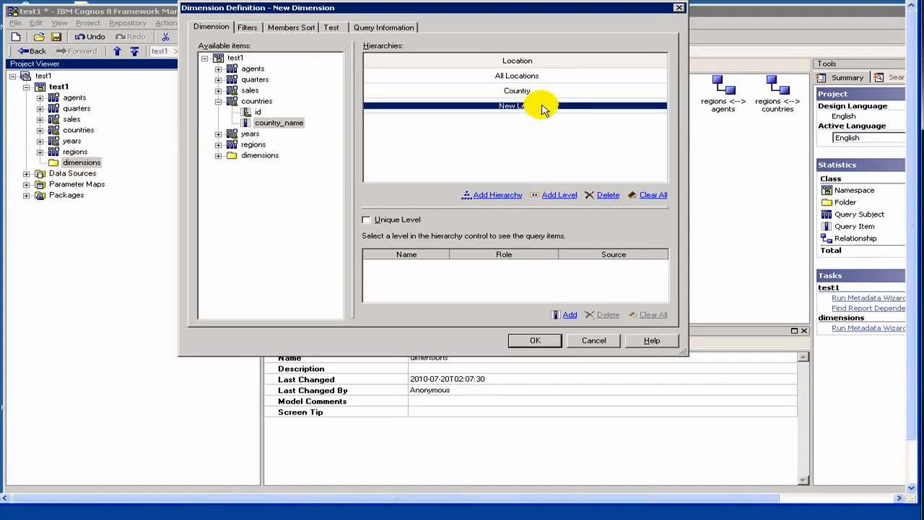
left_click(543, 108)
type("Re")
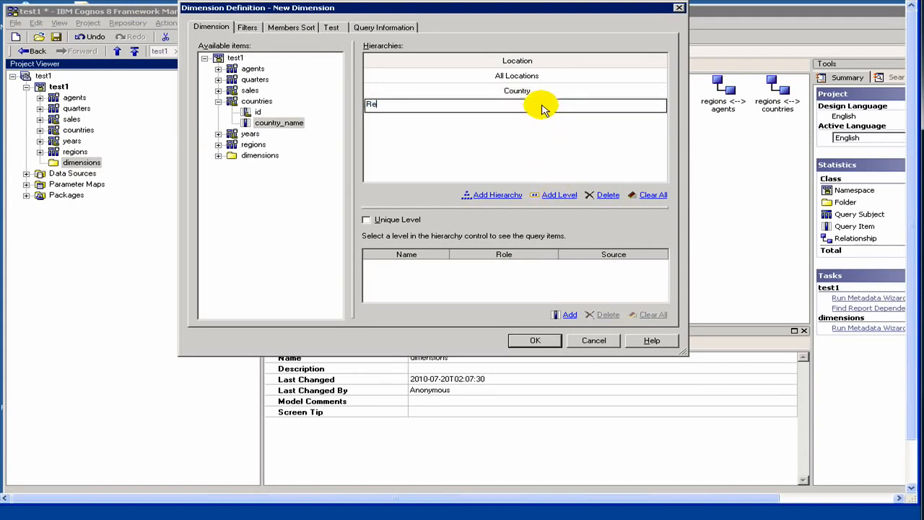
type("gion")
key("Return")
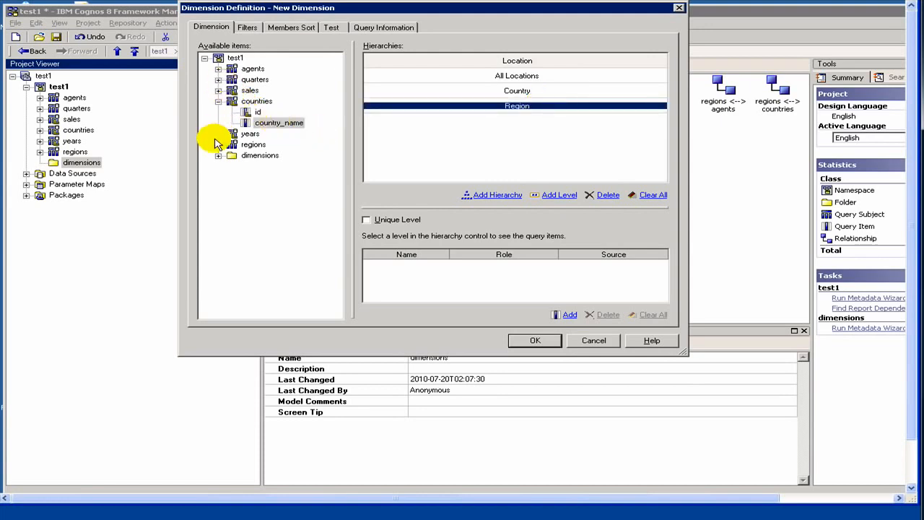
Add name from regions to the Region level with the roles _businessKey and _memberCaption.
left_click(218, 145)
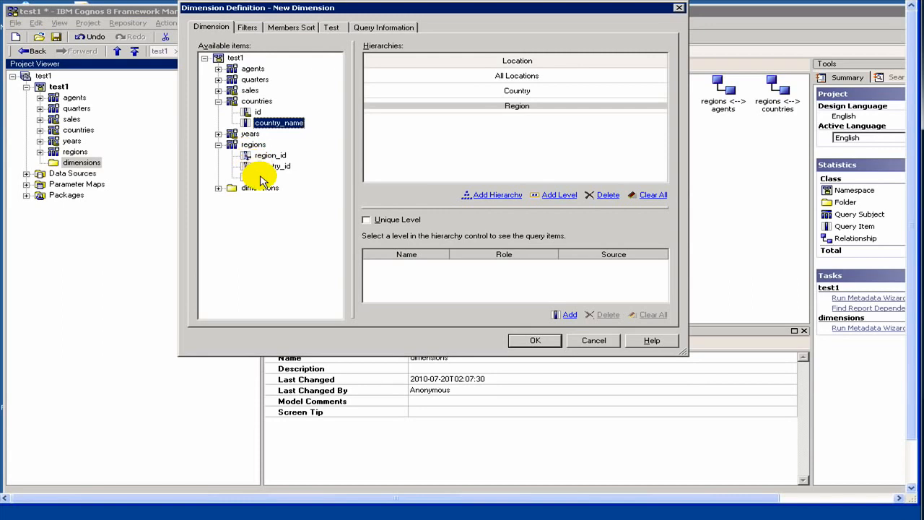
left_click_drag(263, 177, 503, 286)
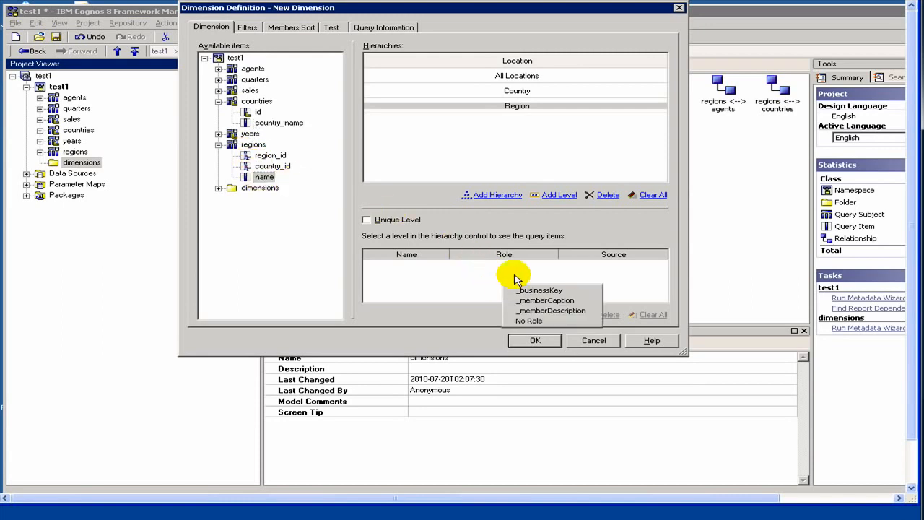
left_click(531, 291)
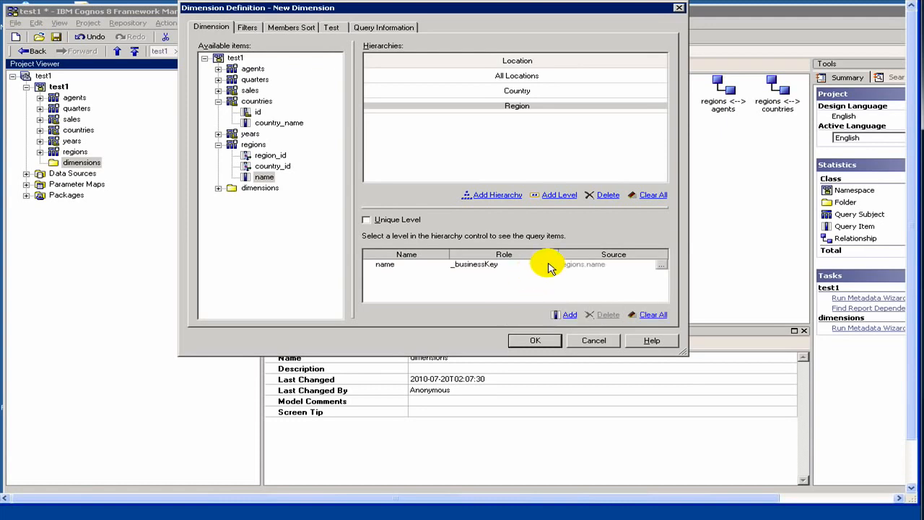
left_click(549, 263)
left_click(551, 264)
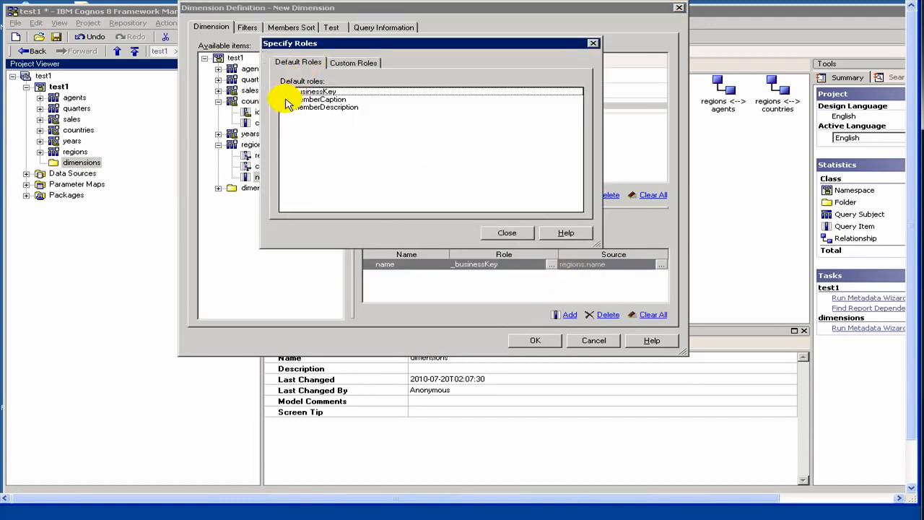
left_click(285, 100)
left_click(515, 236)
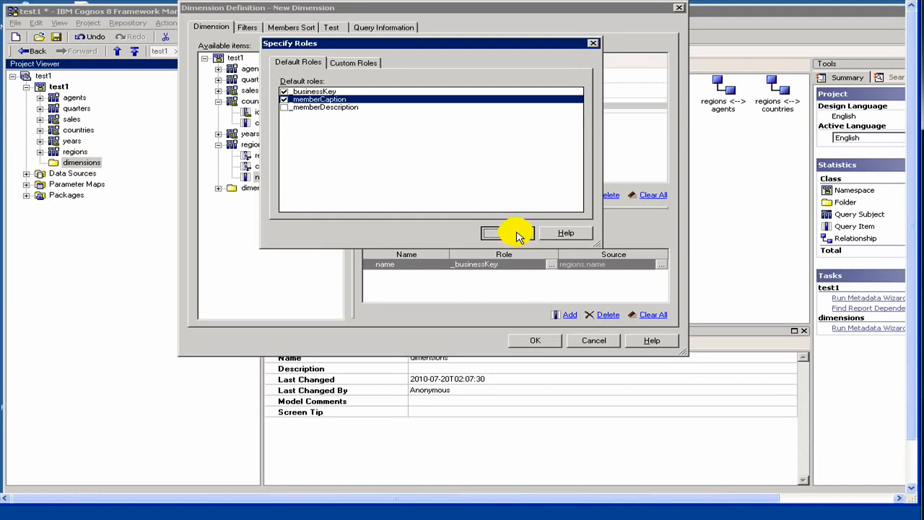
left_click(509, 232)
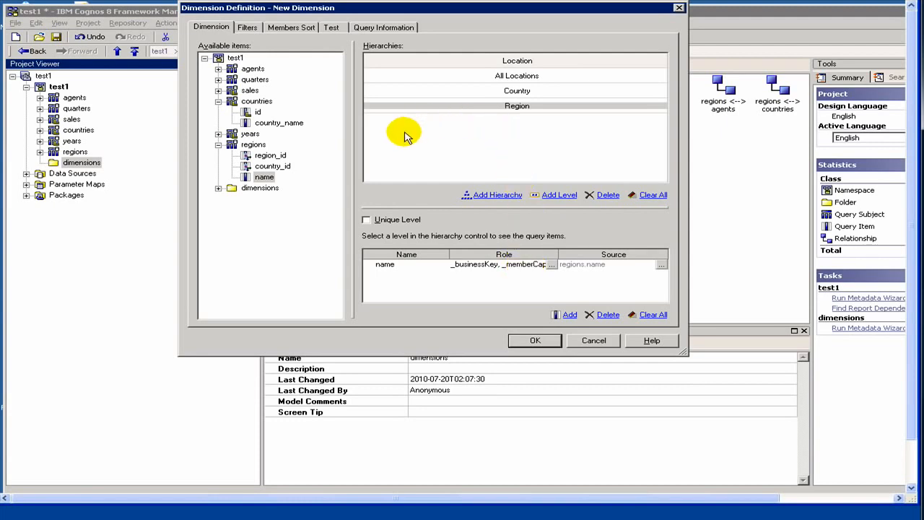
Add a level named agent beneath Region in the Location hierarchy.
left_click(267, 178)
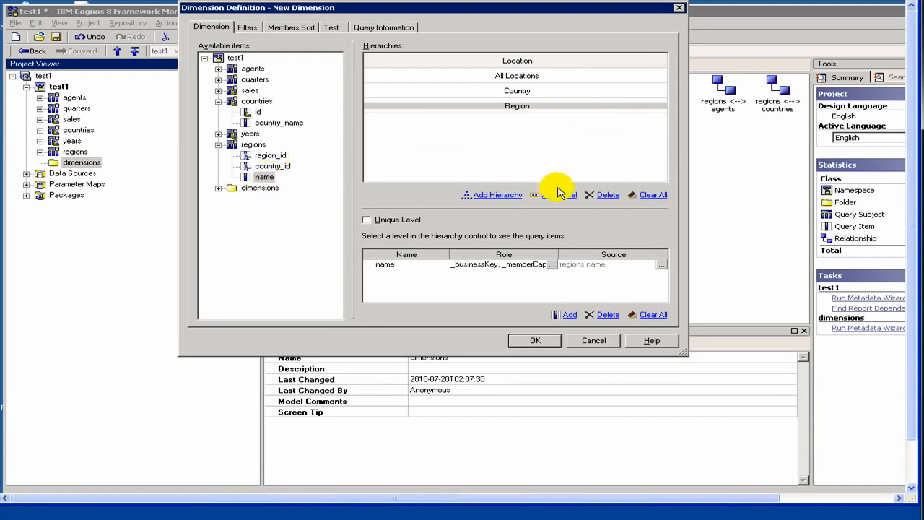
left_click(546, 195)
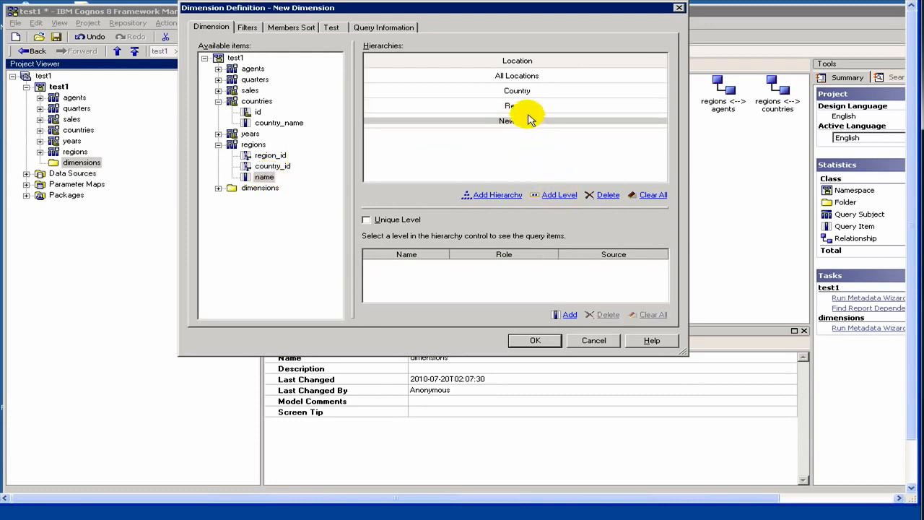
left_click(529, 119)
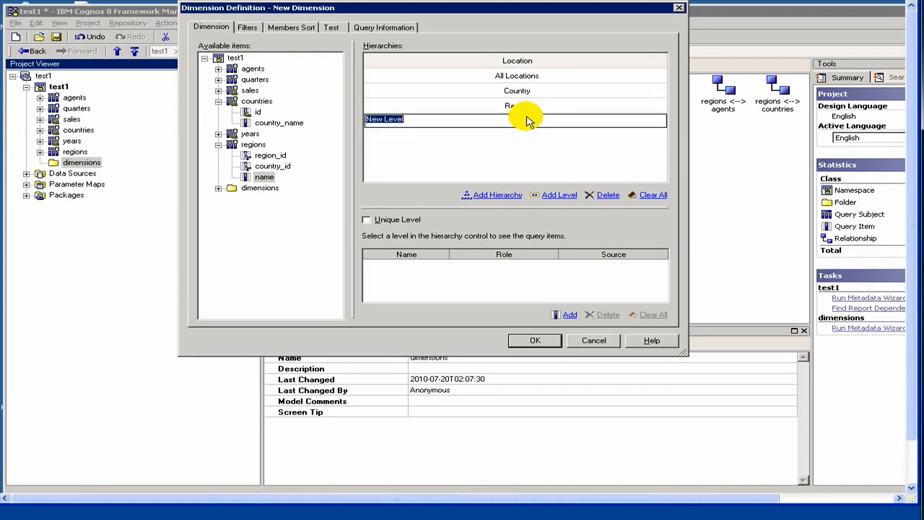
type("sa")
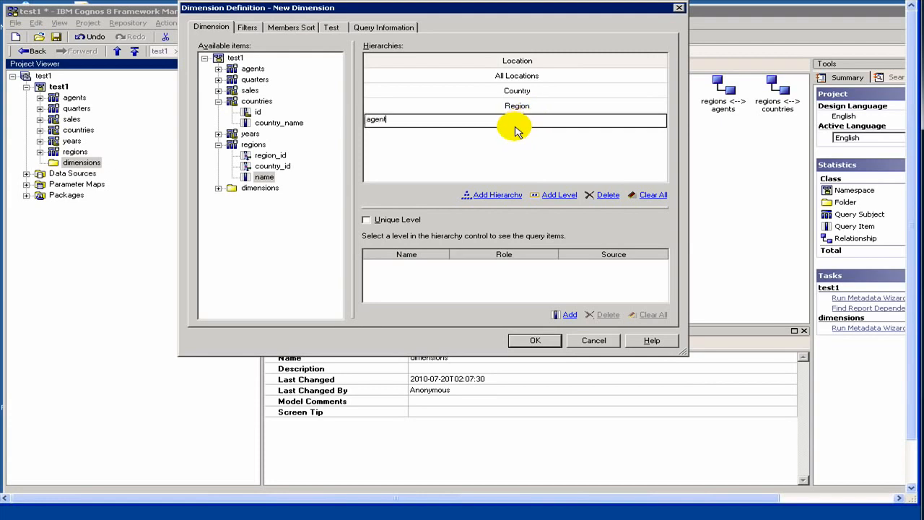
key("Return")
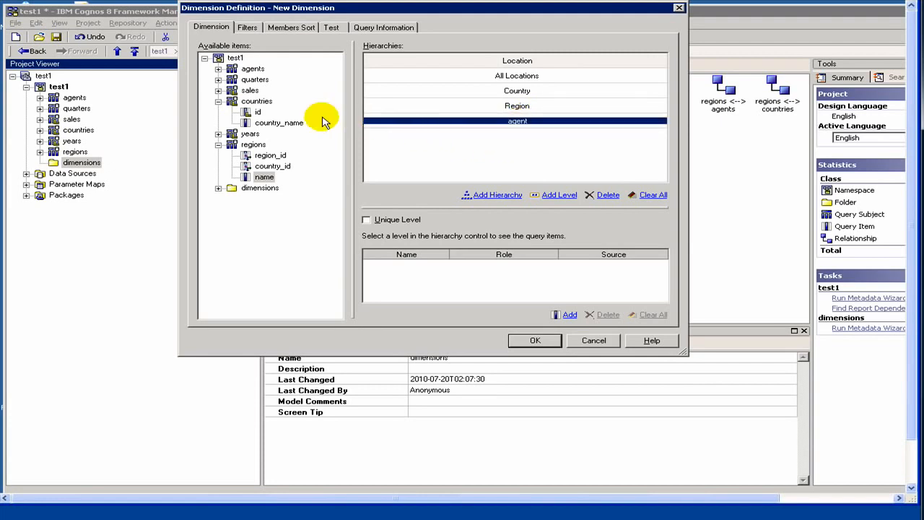
Add name from agents to the agent level with the roles _businessKey and _memberCaption.
left_click(218, 69)
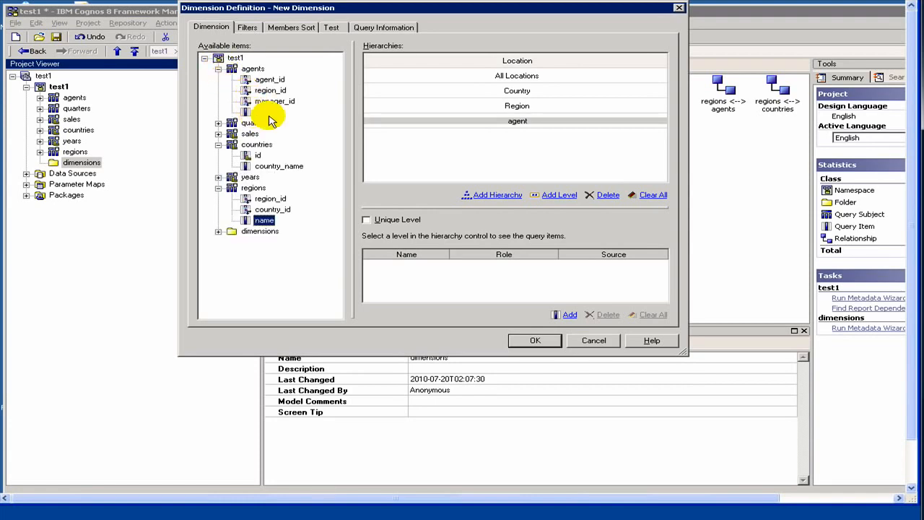
left_click_drag(268, 114, 471, 273)
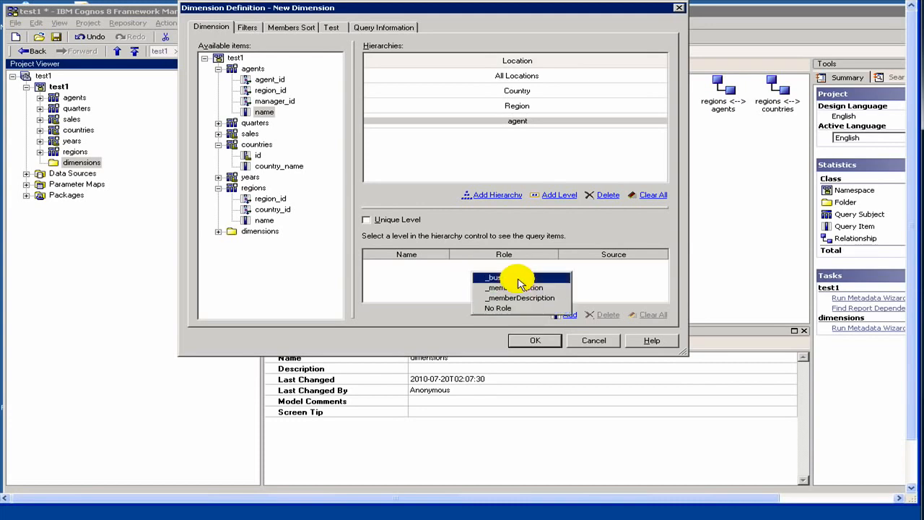
left_click(519, 279)
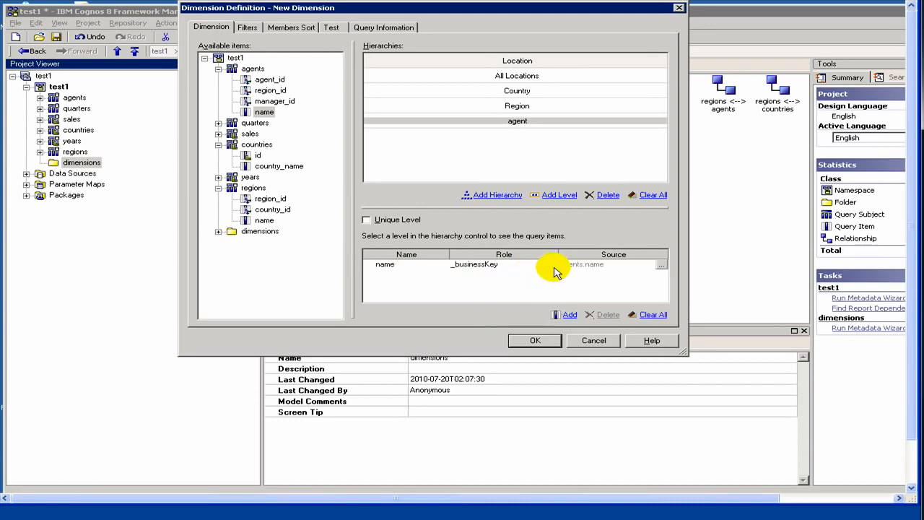
left_click(551, 265)
left_click(284, 99)
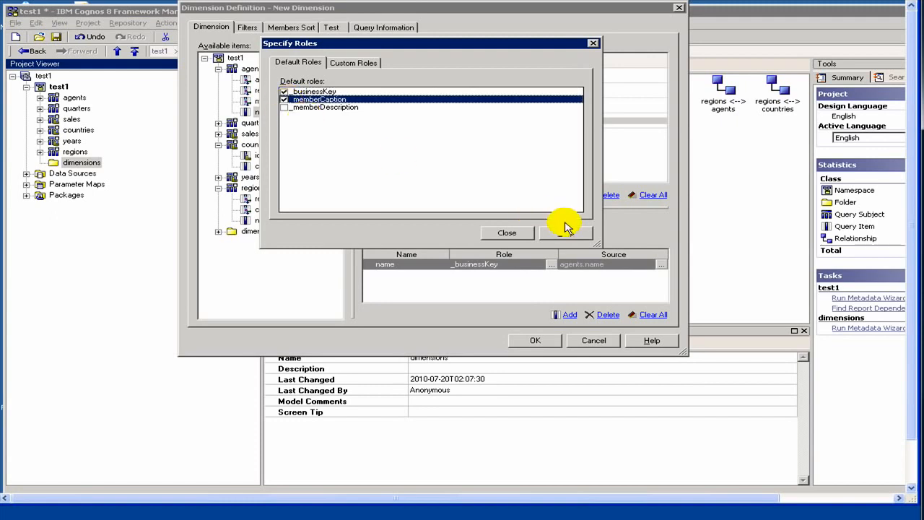
left_click(511, 237)
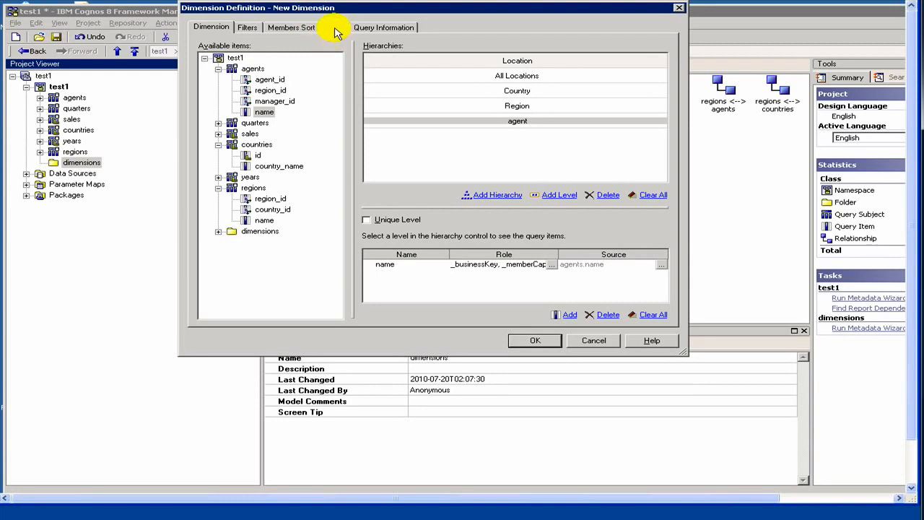
Run a sample test of the new dimension and accept its definition.
left_click(330, 27)
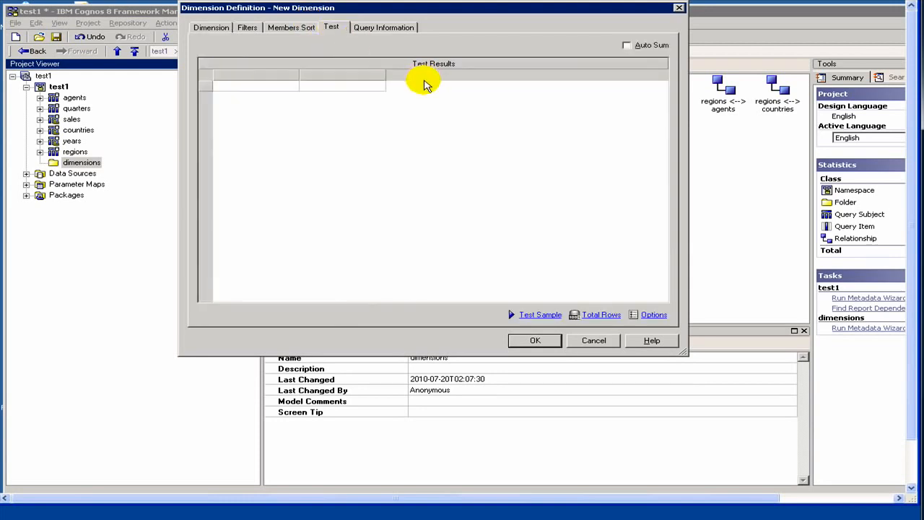
left_click(554, 320)
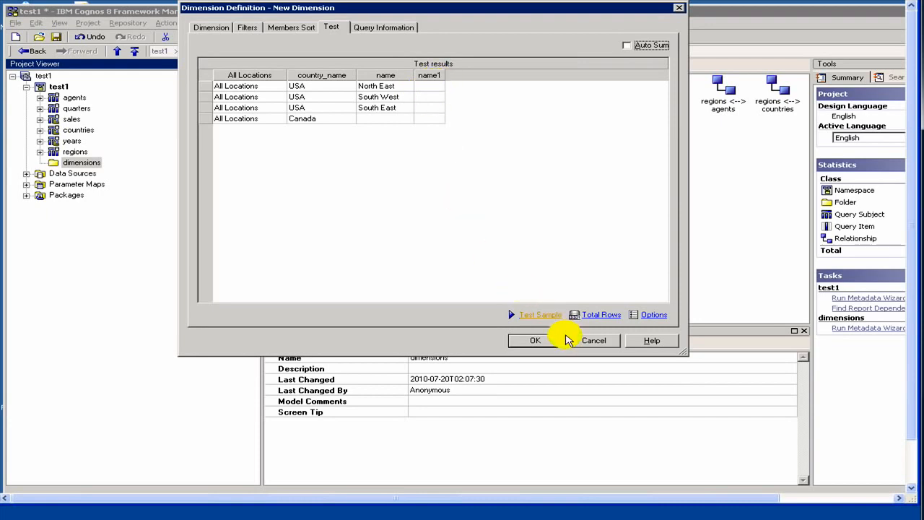
left_click(554, 344)
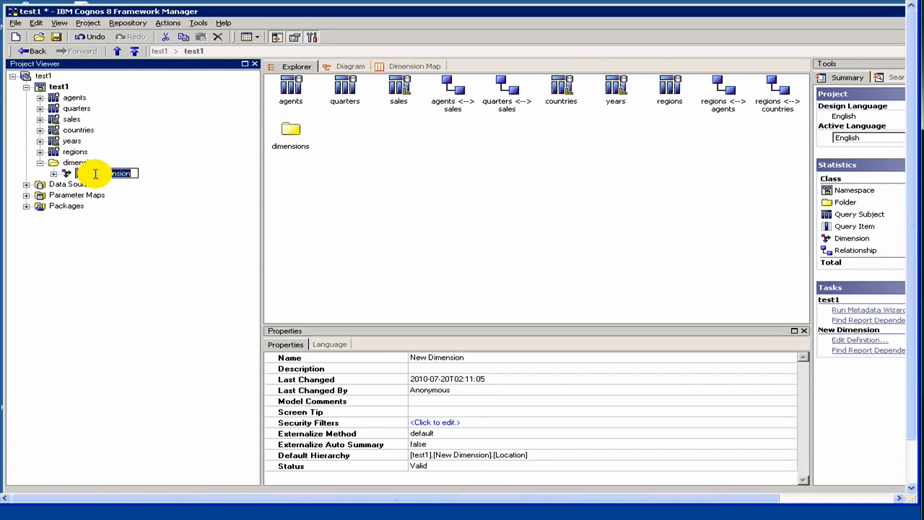
Rename the new dimension as Location and expand it down to the levels of its hierarchy.
key("BackSpace")
type("Location")
key("Return")
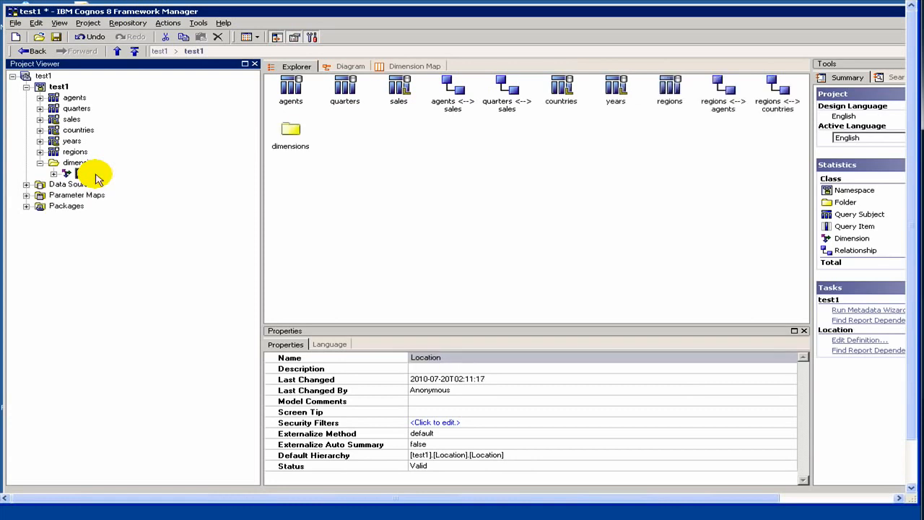
left_click(54, 174)
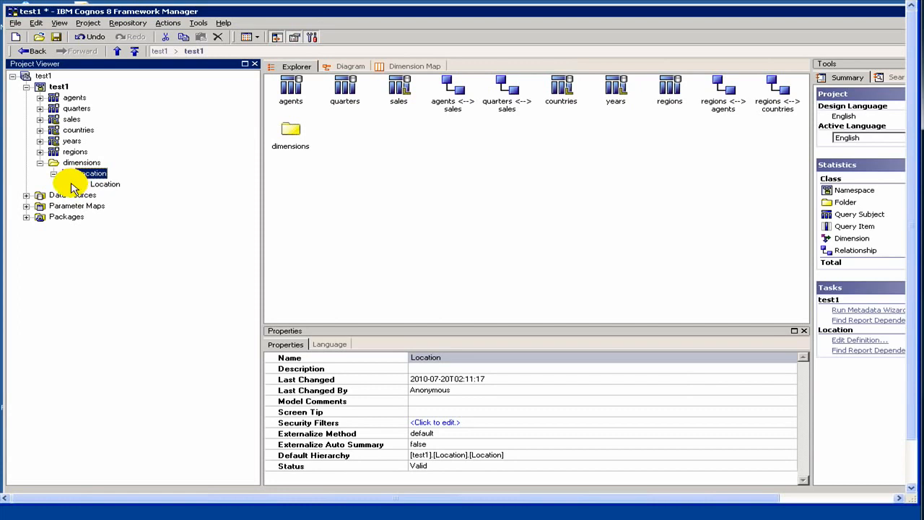
left_click(68, 185)
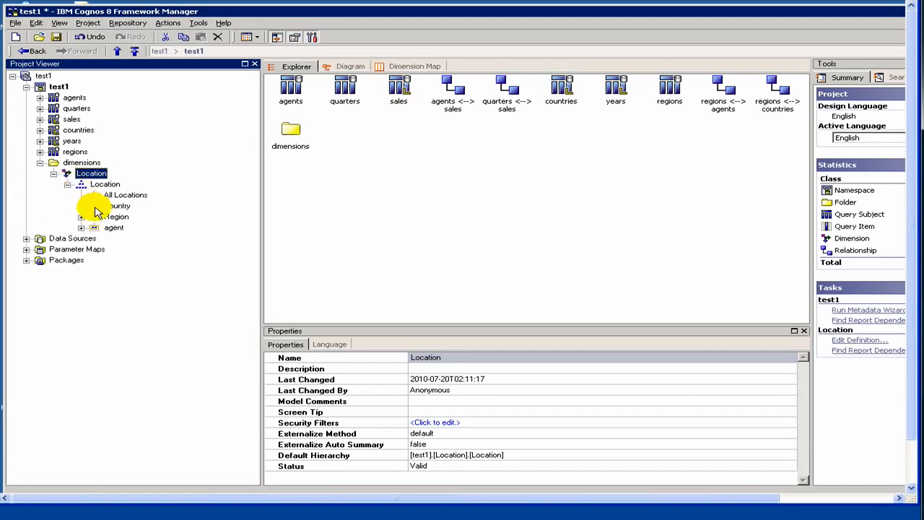
Edit the regions <--> agents relationship so that region_id in regions links to region_id in agents.
left_click(726, 92)
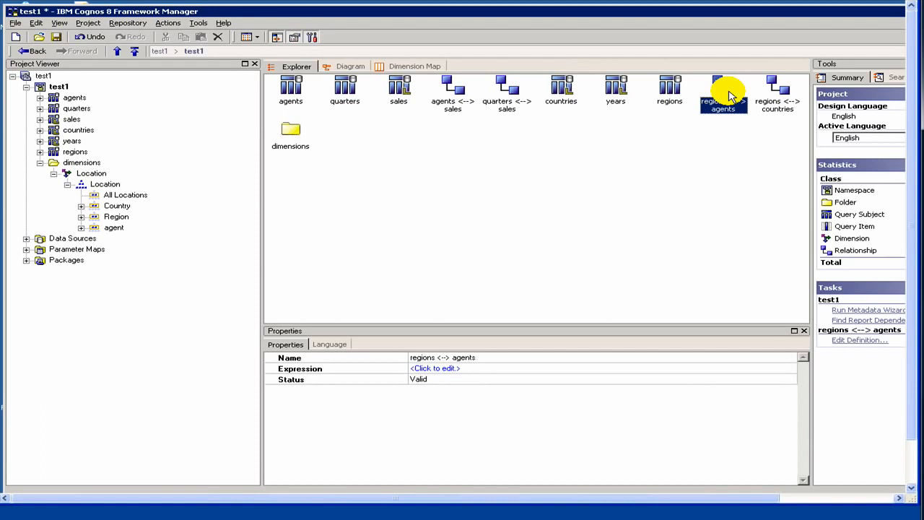
double_click(728, 92)
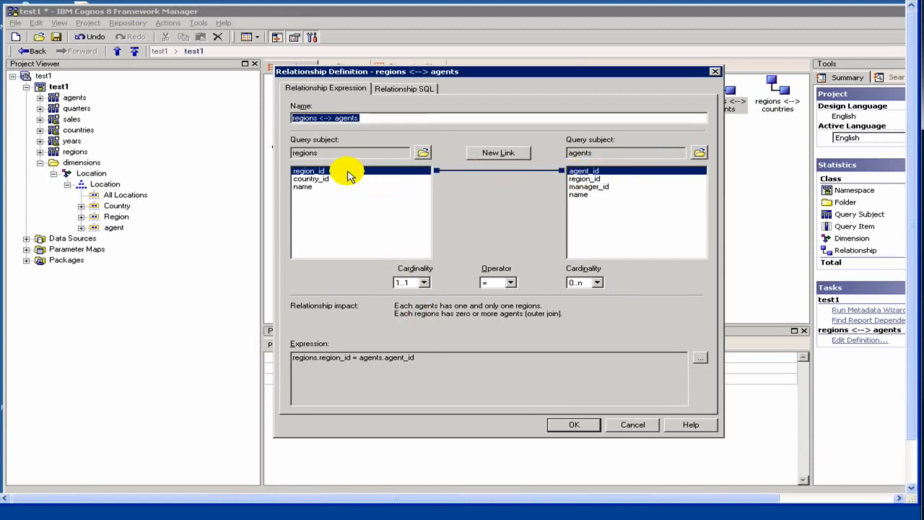
left_click(599, 178)
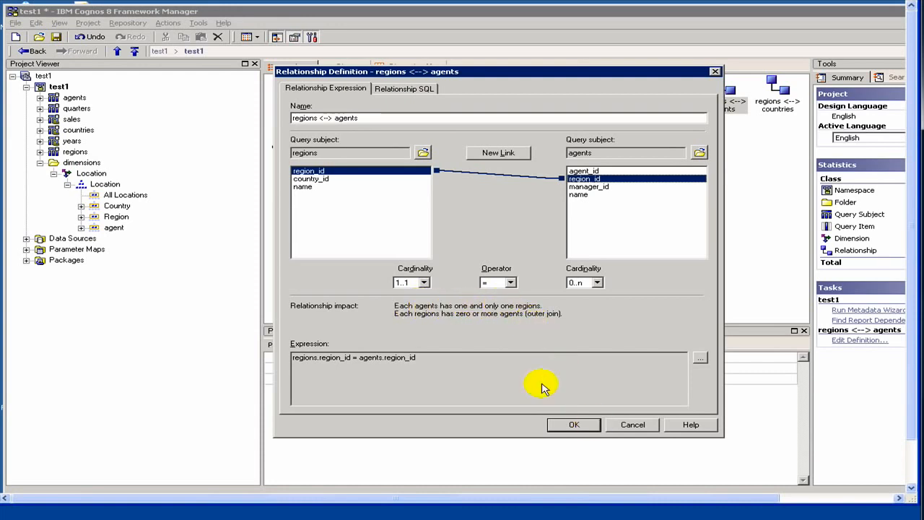
left_click(588, 427)
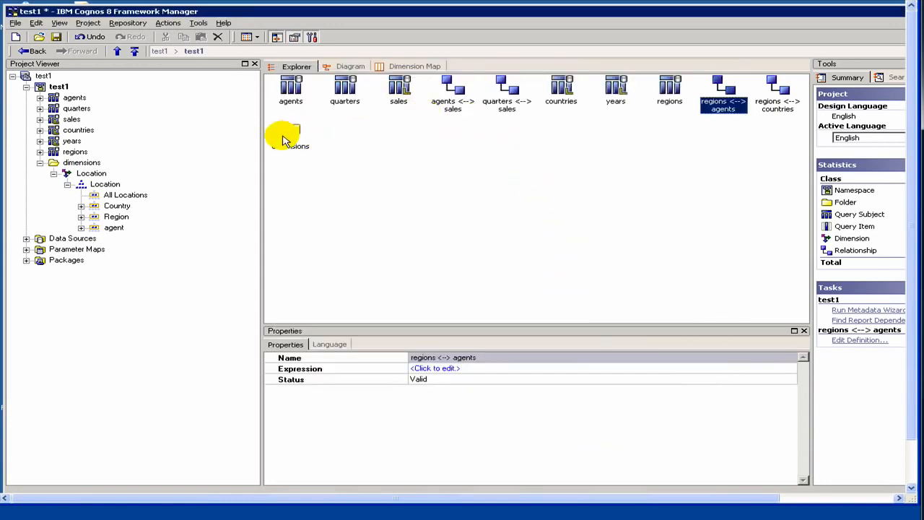
Run a sample test of the All Locations level and close the test results.
left_click(114, 196)
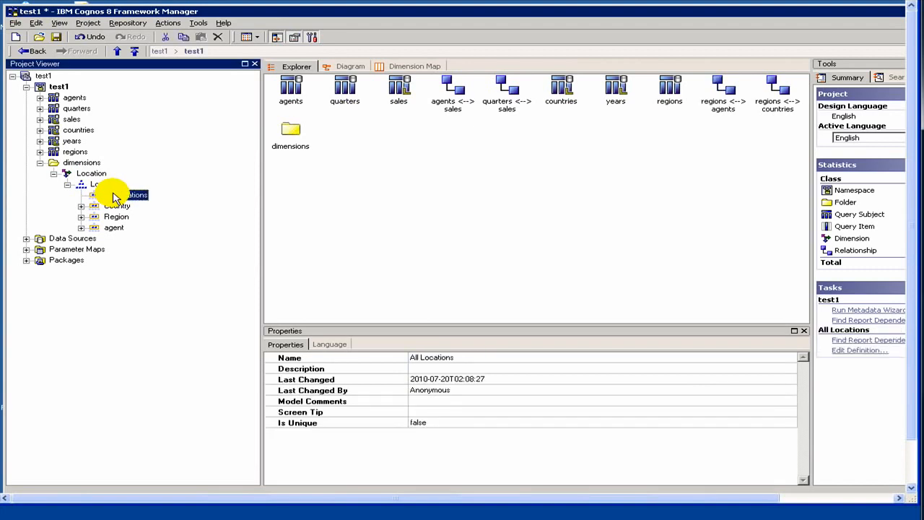
right_click(114, 196)
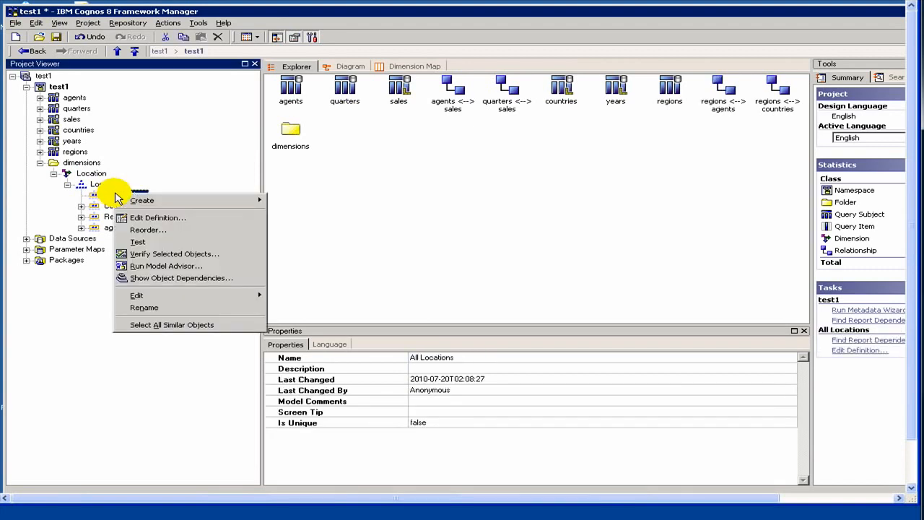
left_click(146, 243)
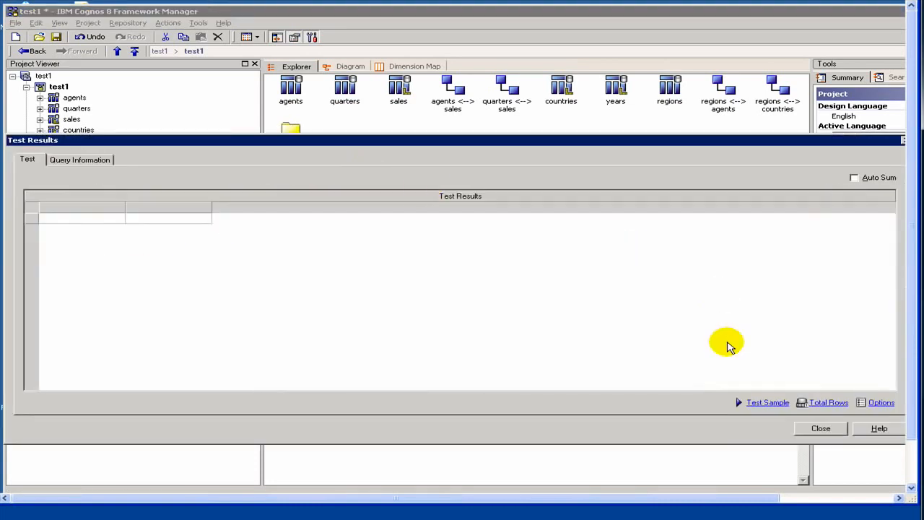
left_click(767, 402)
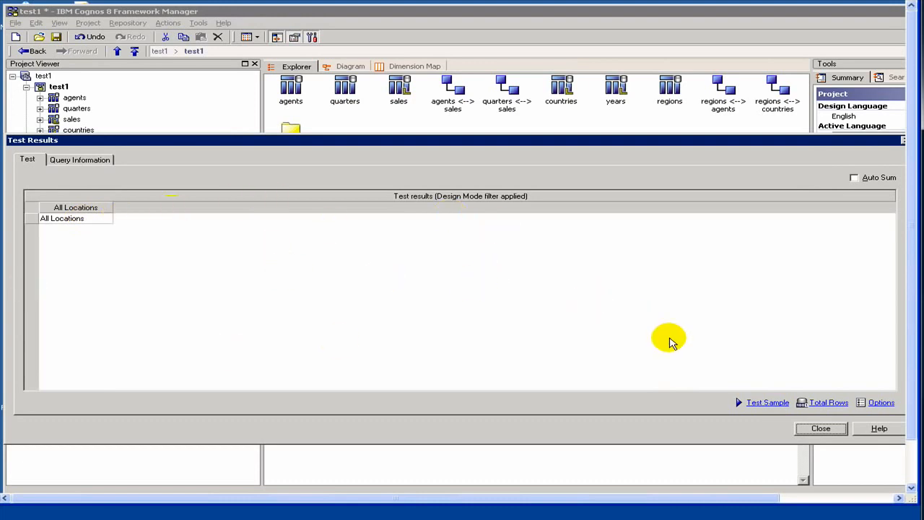
left_click(821, 431)
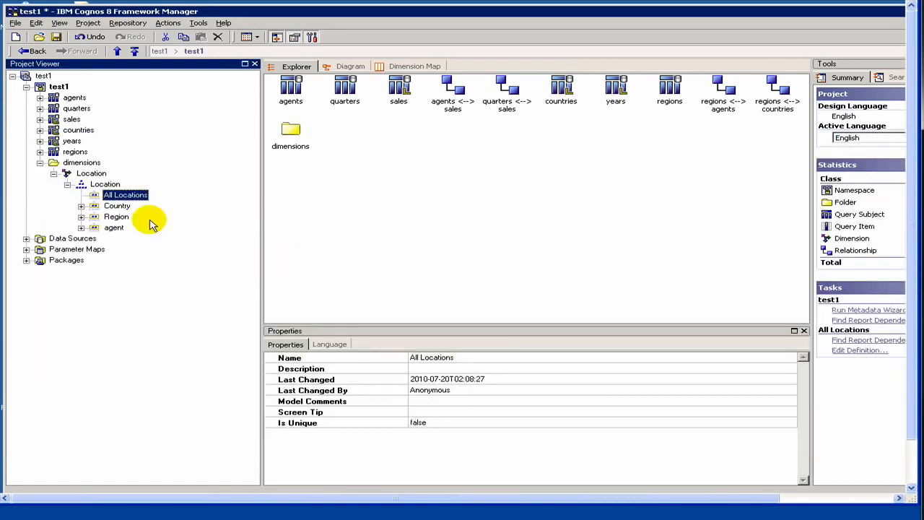
Run a sample test of the Location hierarchy and close the test results.
left_click(103, 186)
right_click(105, 186)
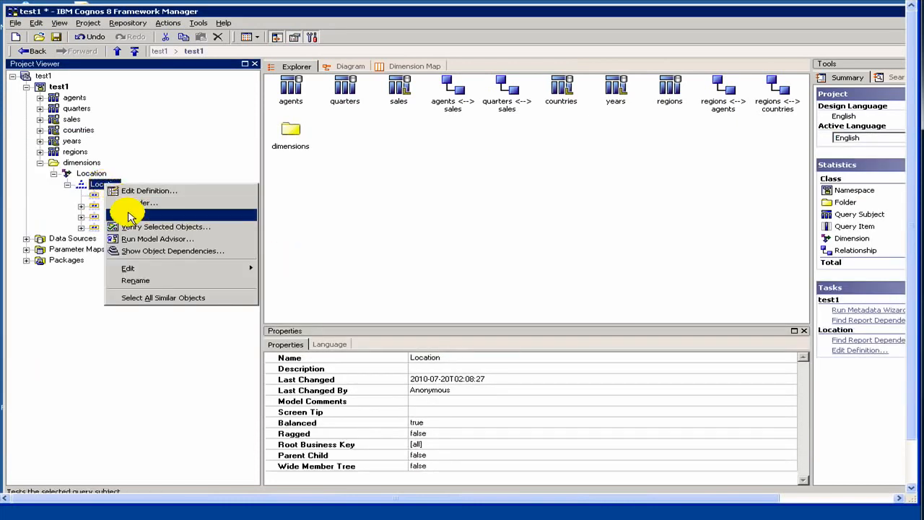
left_click(134, 215)
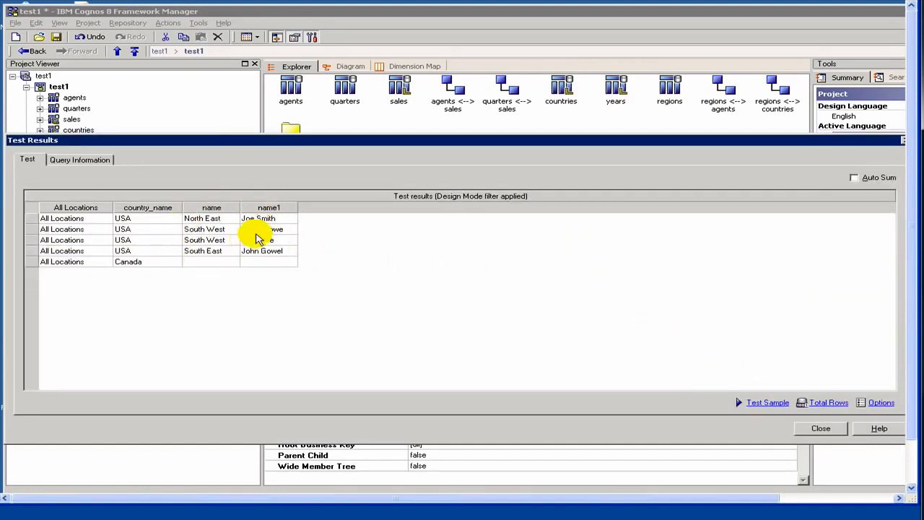
left_click(817, 429)
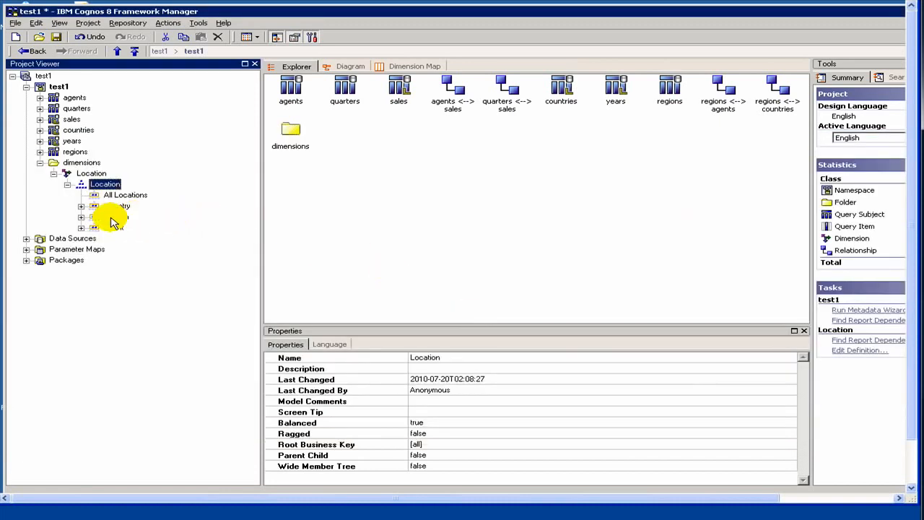
Expand the agent level of the Location hierarchy and rename its name item as Agent.
left_click(82, 228)
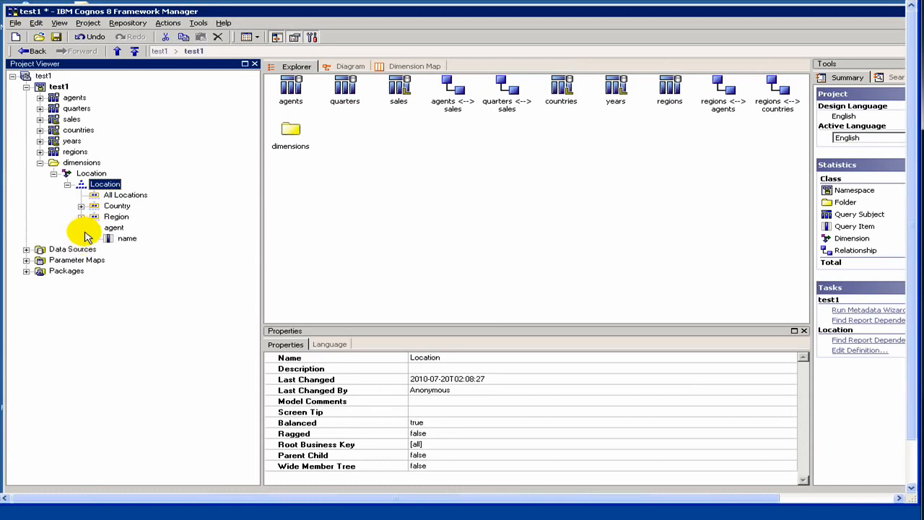
left_click(130, 239)
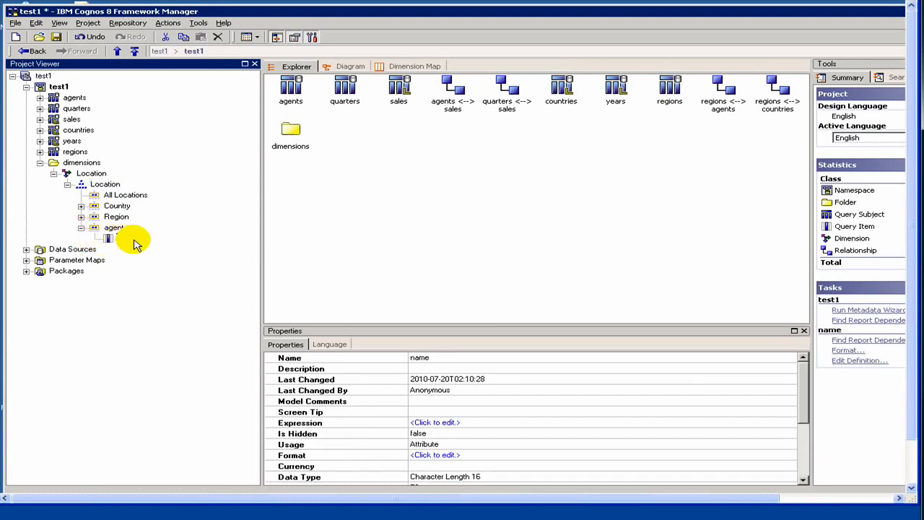
left_click(134, 240)
type("Agent")
key("Return")
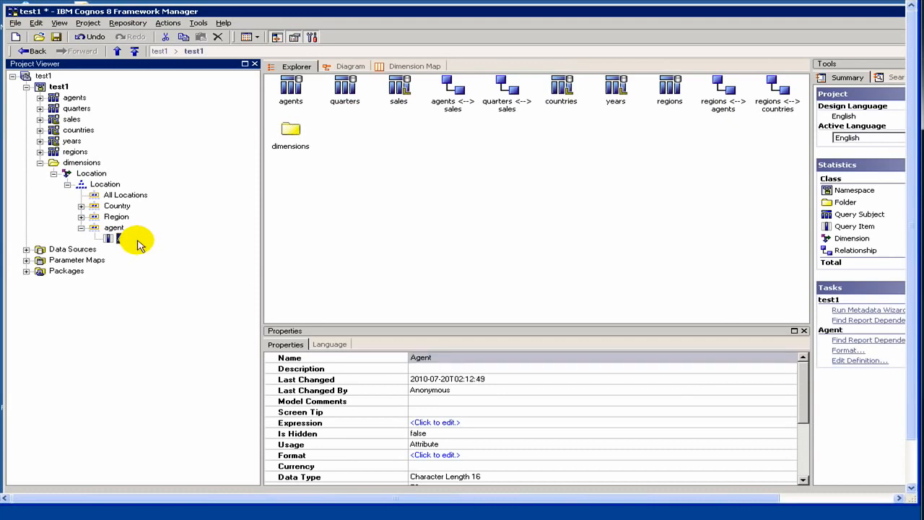
Expand the Region level of the Location hierarchy and rename its name item as Region.
left_click(81, 217)
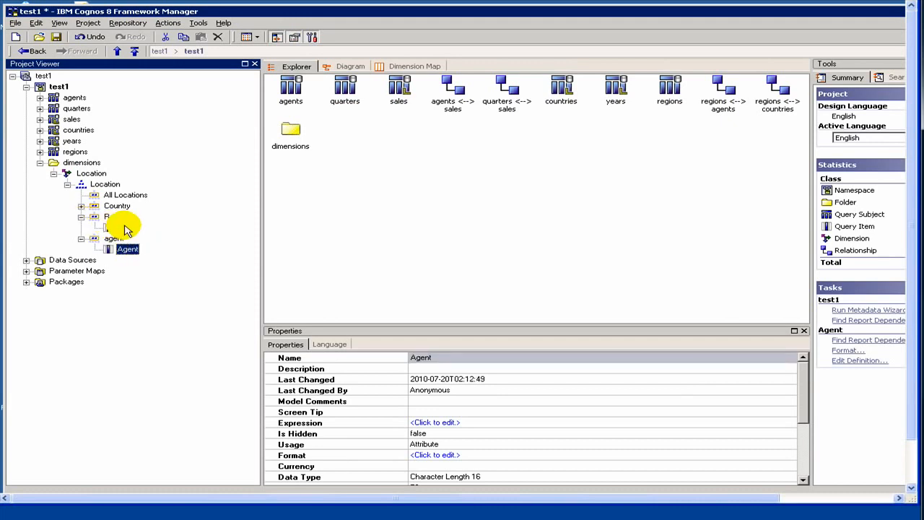
left_click(124, 228)
left_click(125, 227)
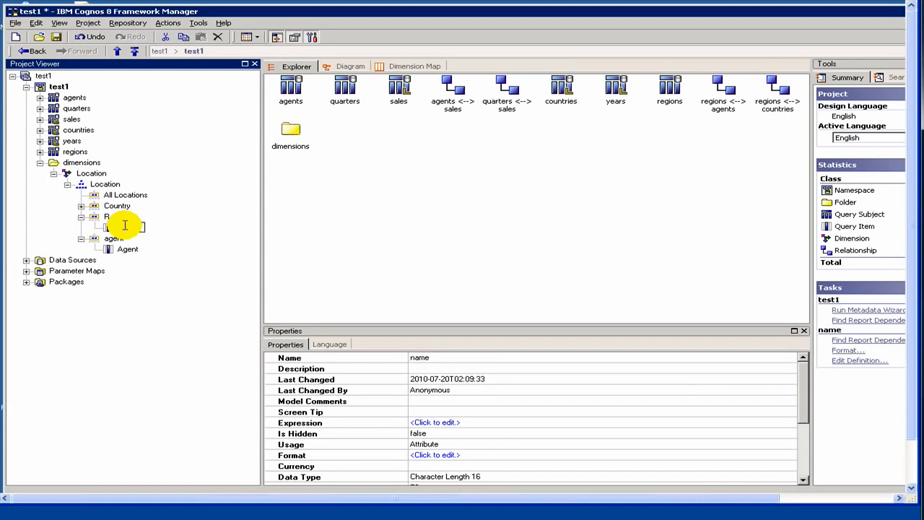
type("Regio")
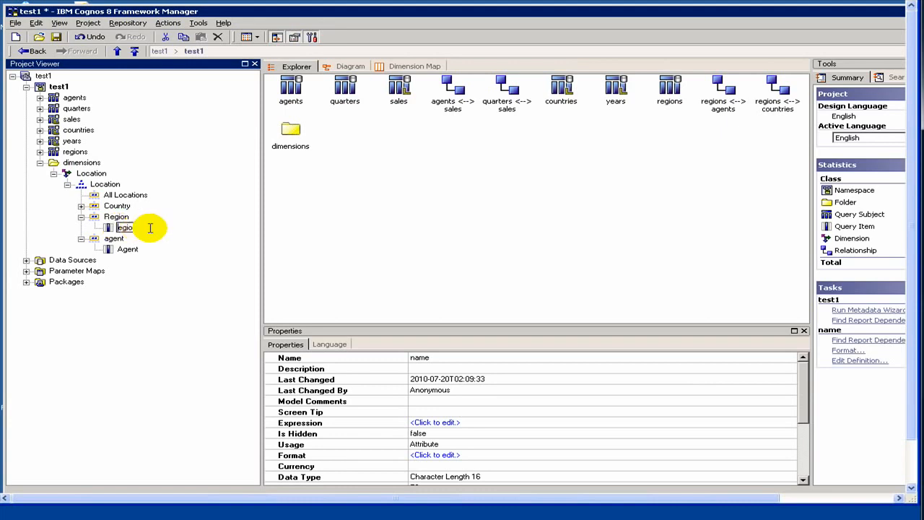
type("R")
key("Return")
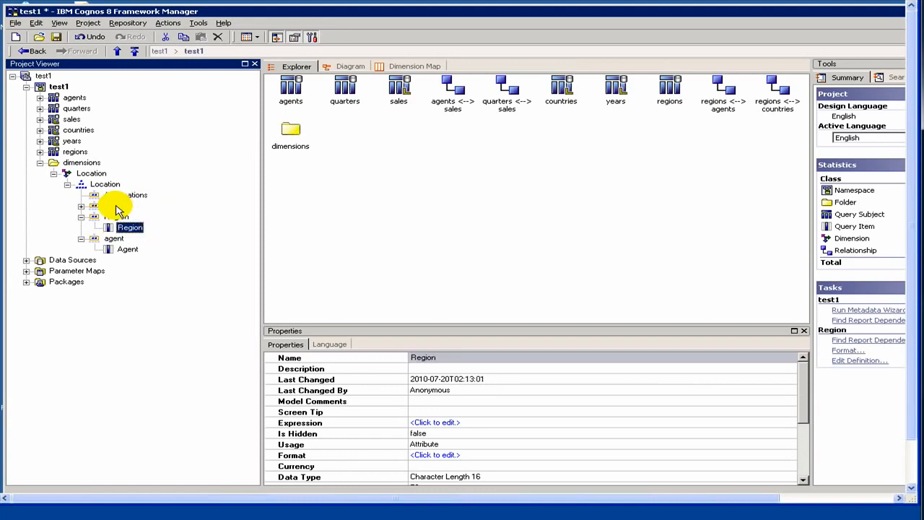
Expand the Country level and rerun the sample test of the Location hierarchy with its renamed items, closing the results.
left_click(81, 206)
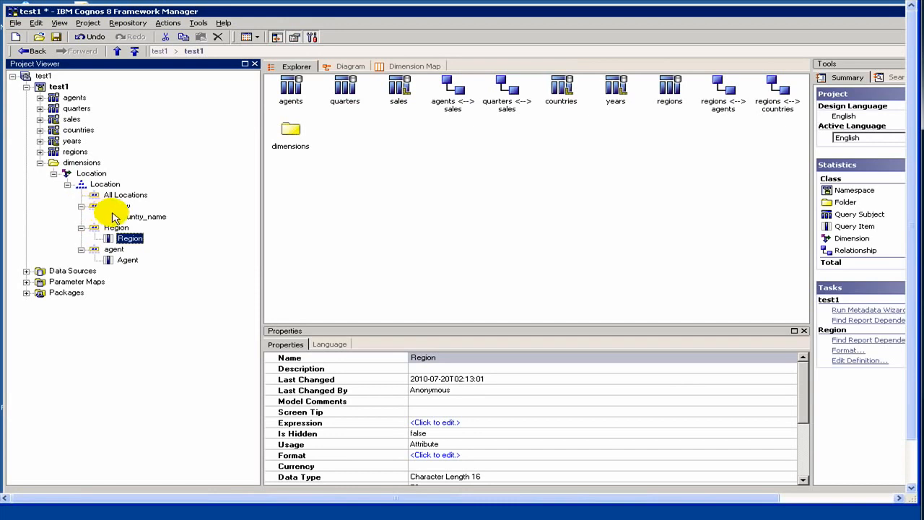
left_click(98, 176)
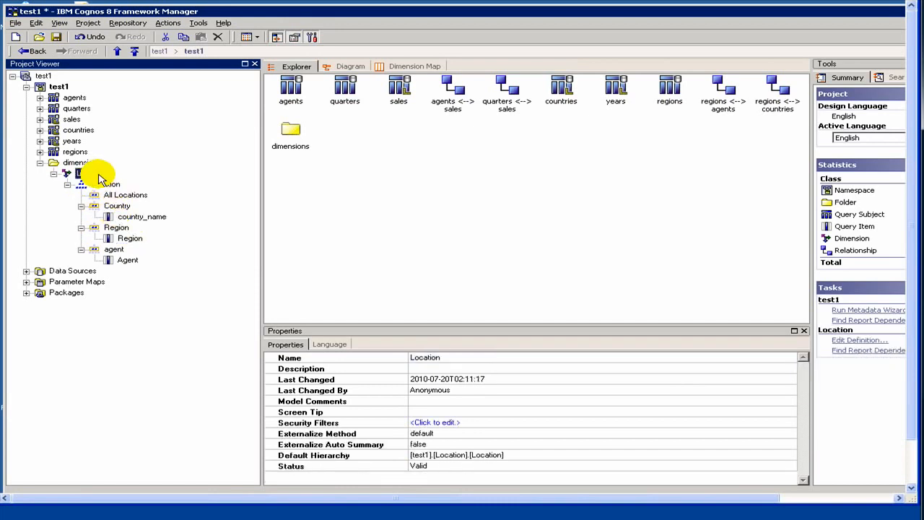
right_click(101, 184)
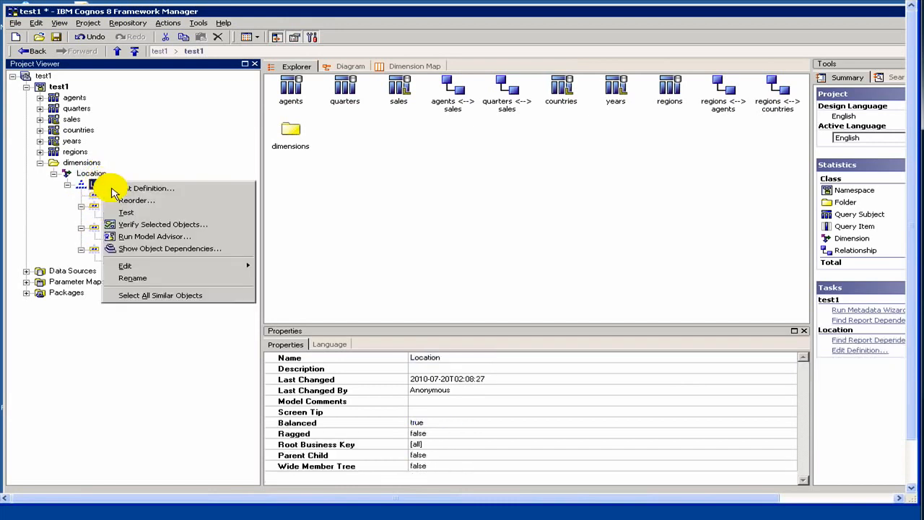
left_click(136, 213)
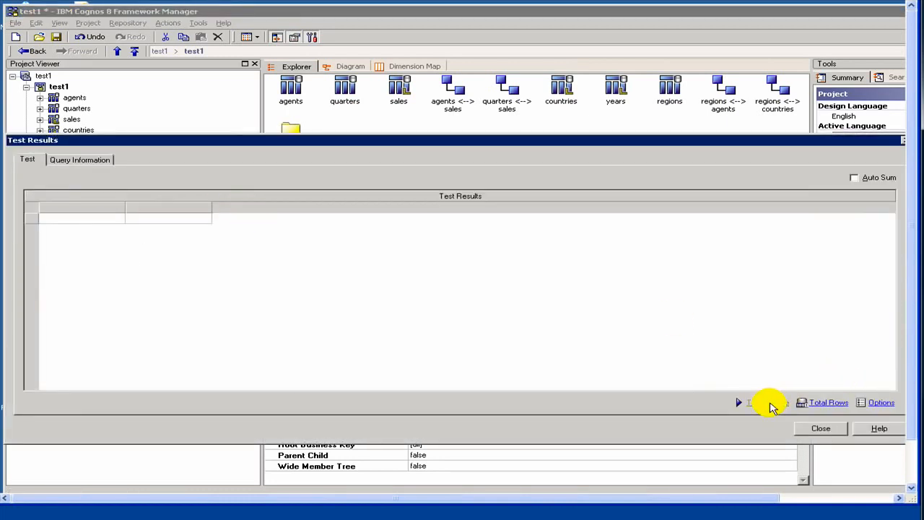
left_click(760, 402)
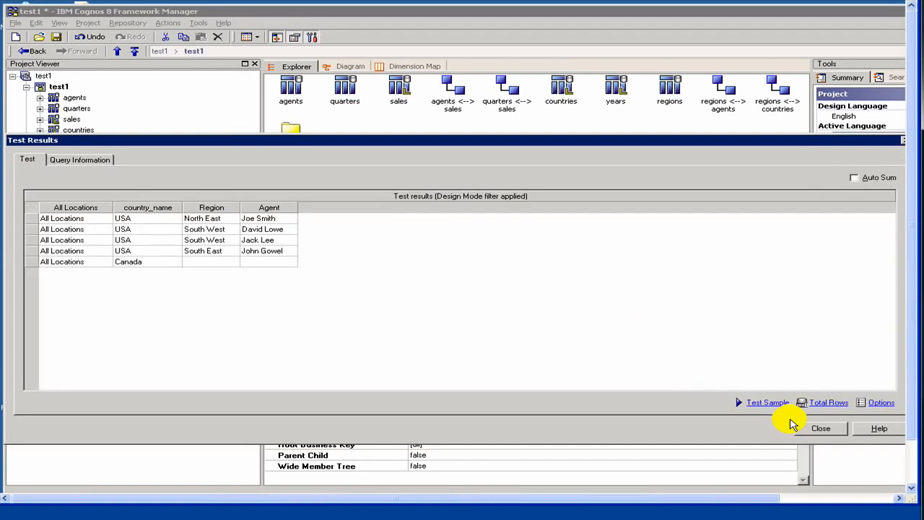
left_click(811, 429)
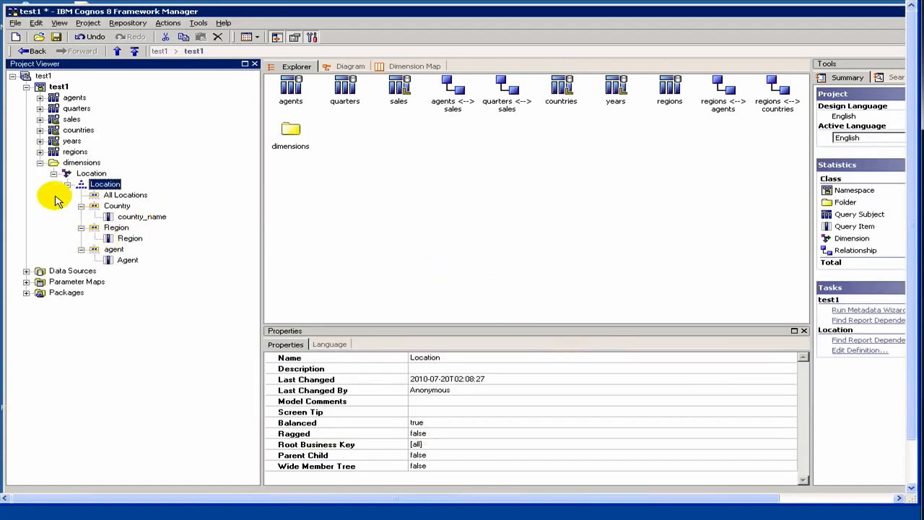
Create a folder named Measures in the test1 namespace without moving any objects into it, and expand the sales query subject.
left_click(53, 174)
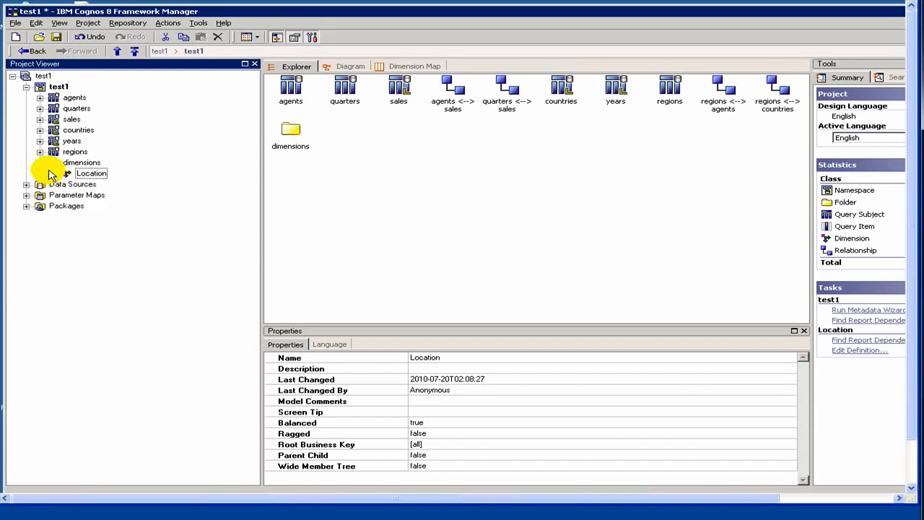
left_click(40, 163)
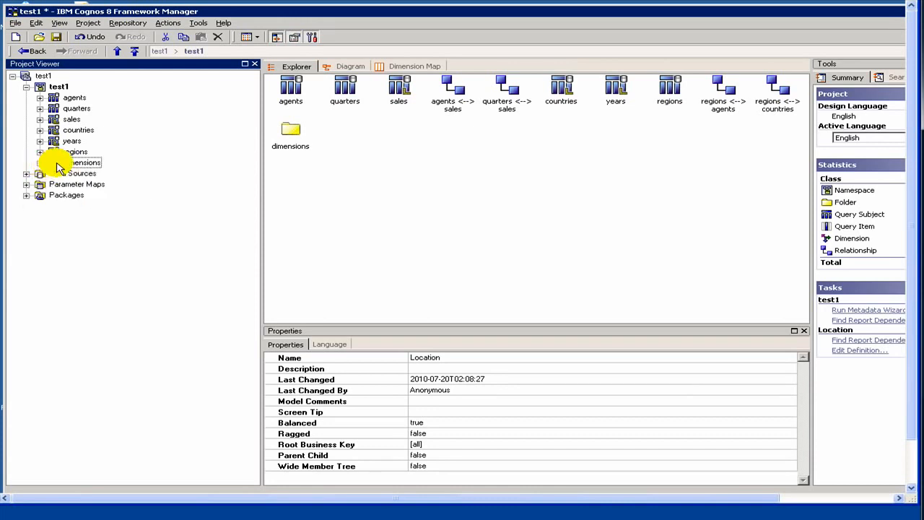
left_click(59, 165)
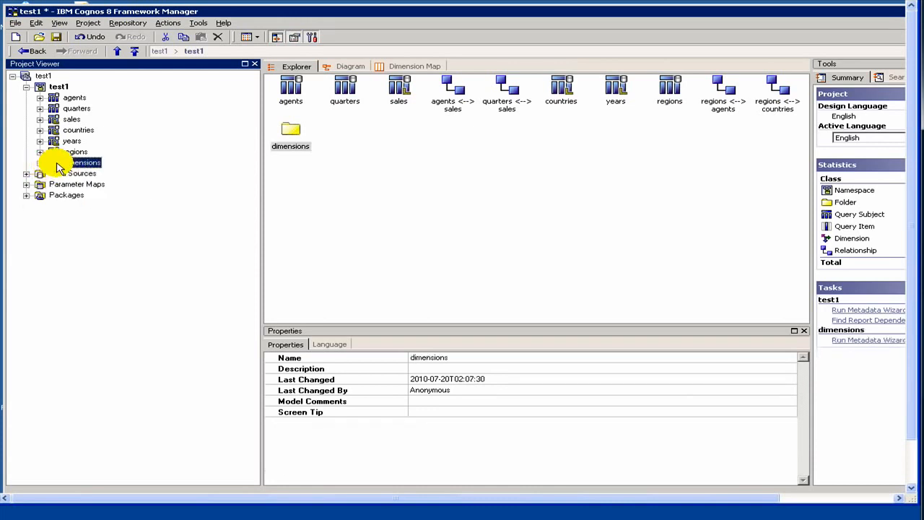
left_click(60, 87)
right_click(59, 87)
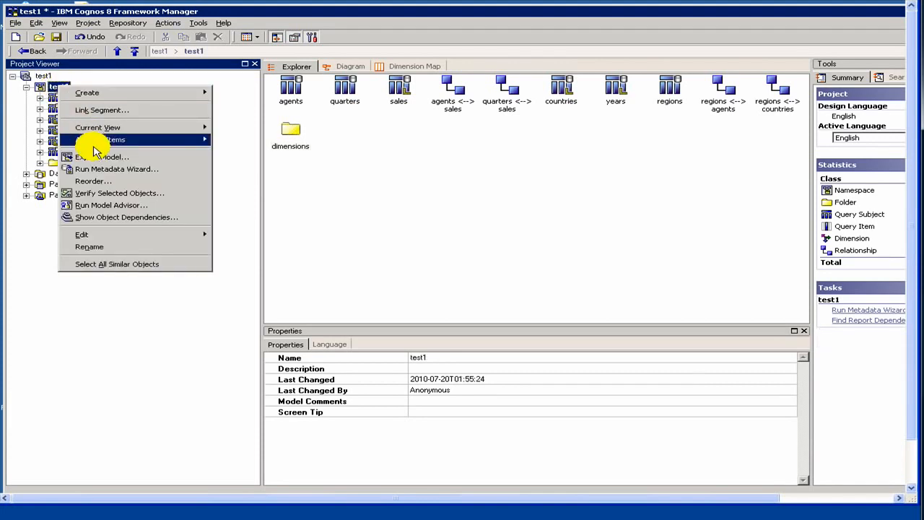
mouse_move(97, 139)
mouse_move(118, 89)
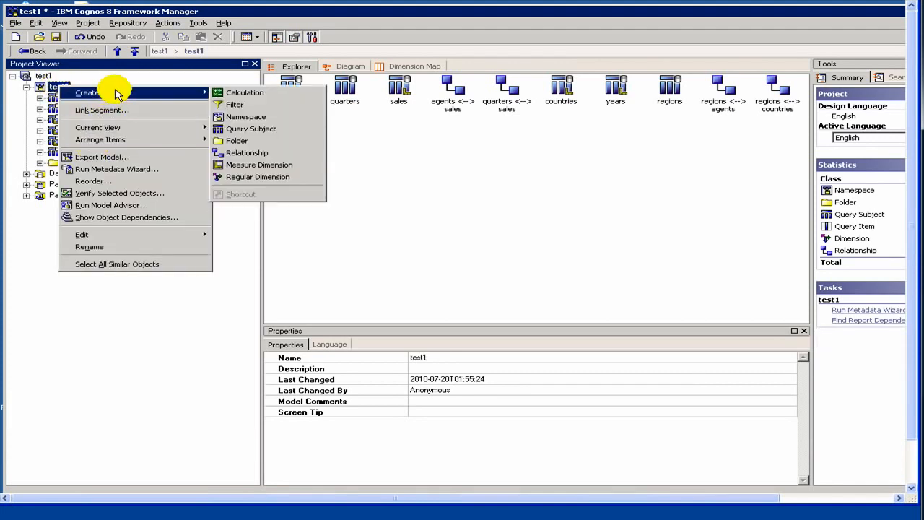
left_click(242, 142)
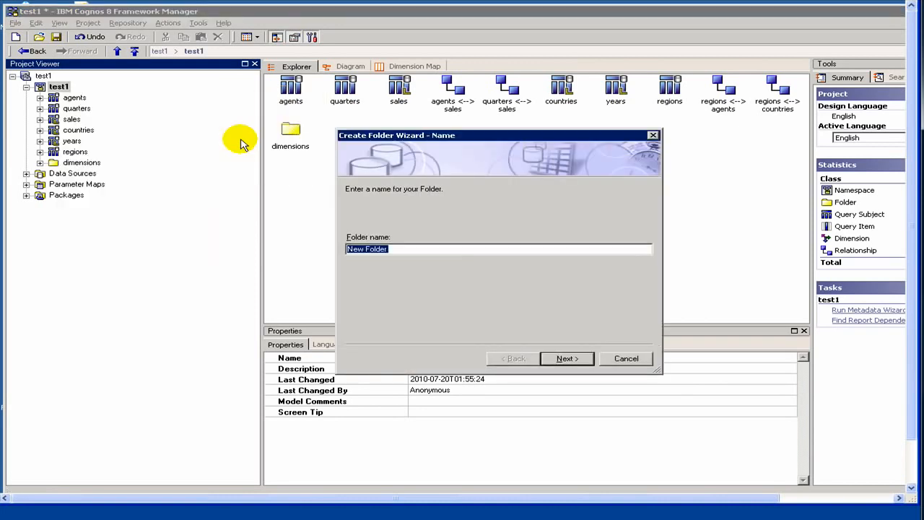
type("Measures")
left_click(555, 360)
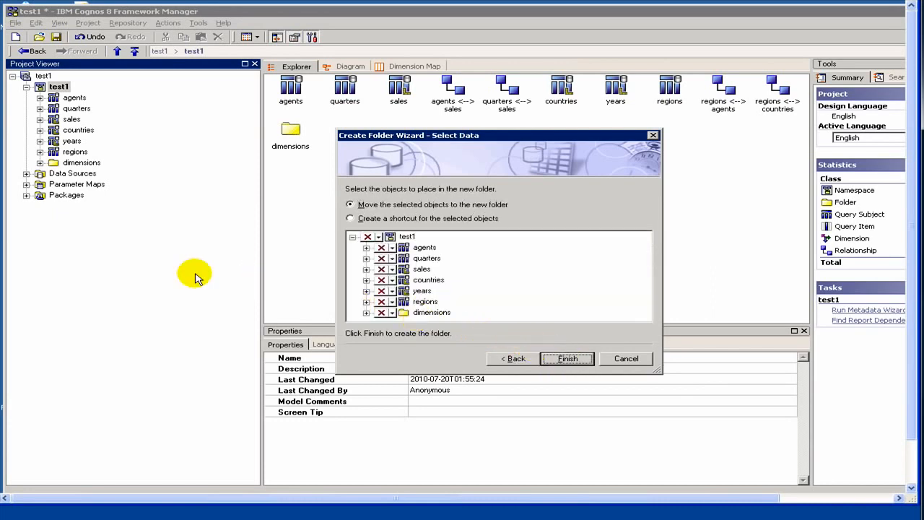
key("Return")
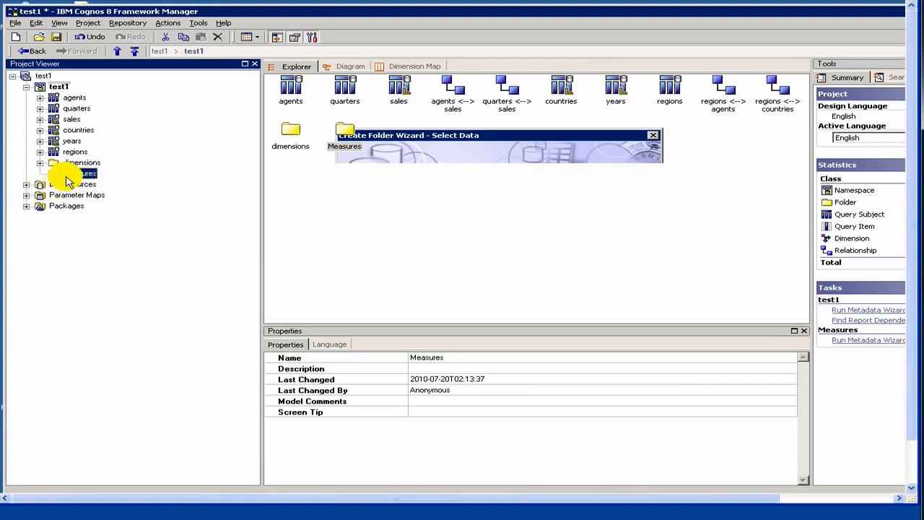
left_click(40, 120)
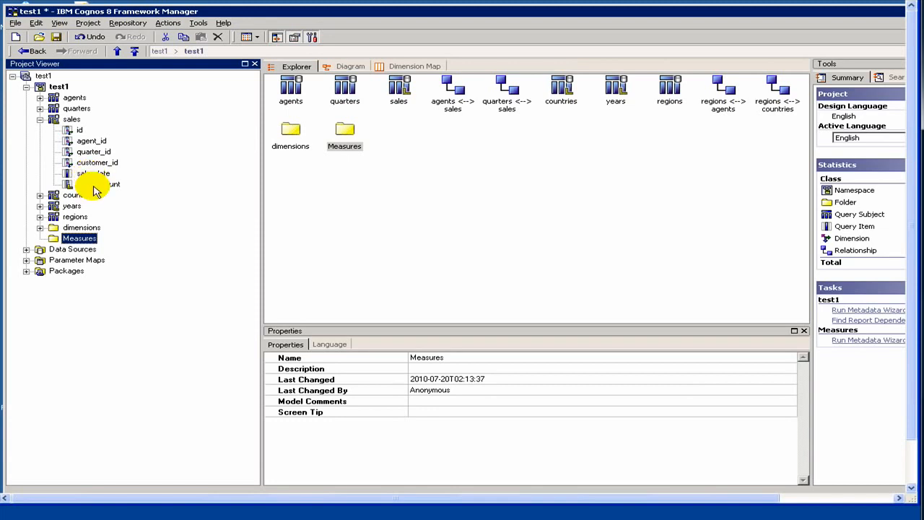
right_click(73, 239)
mouse_move(101, 249)
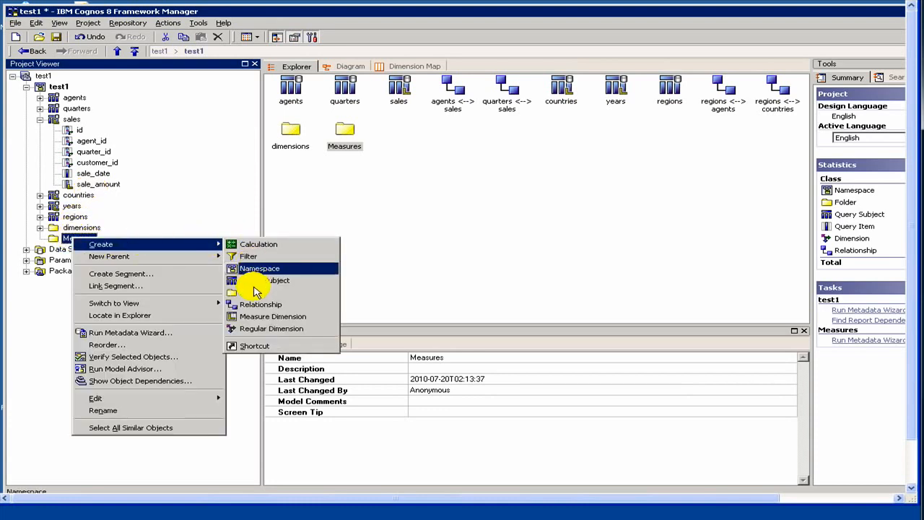
left_click(54, 242)
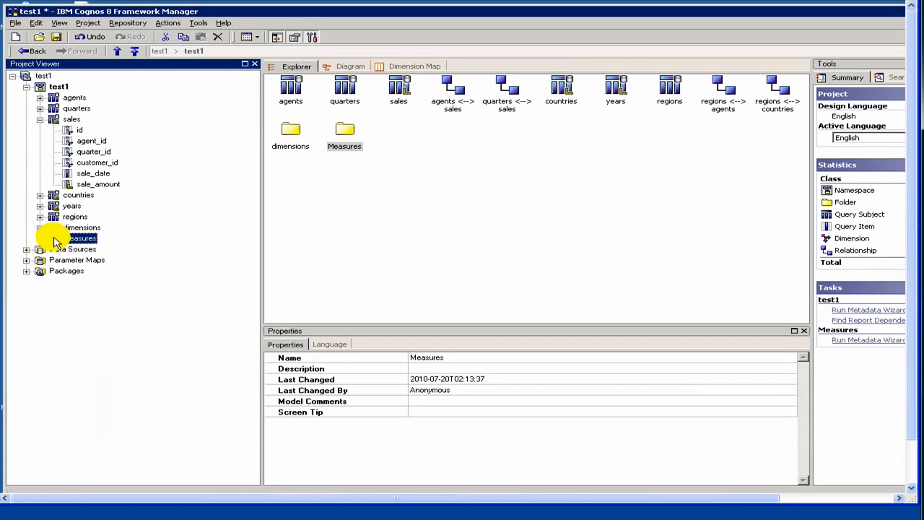
right_click(55, 242)
mouse_move(83, 244)
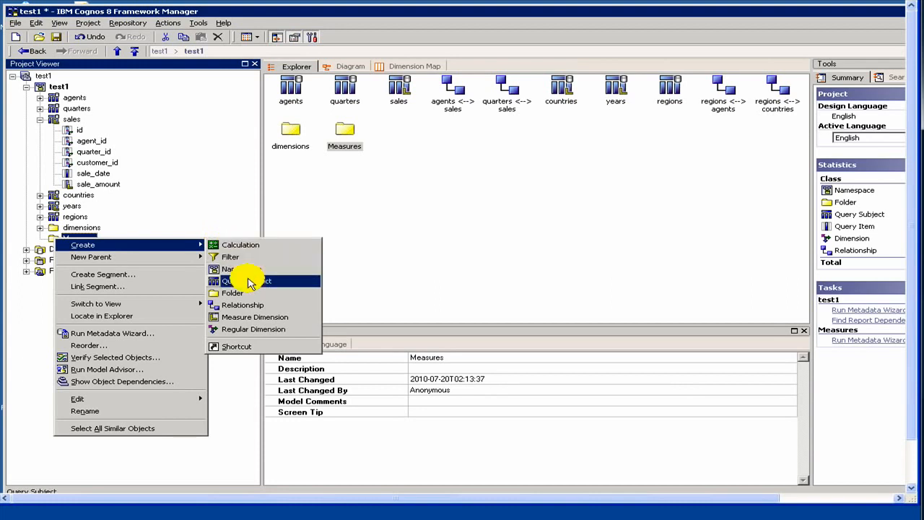
left_click(251, 350)
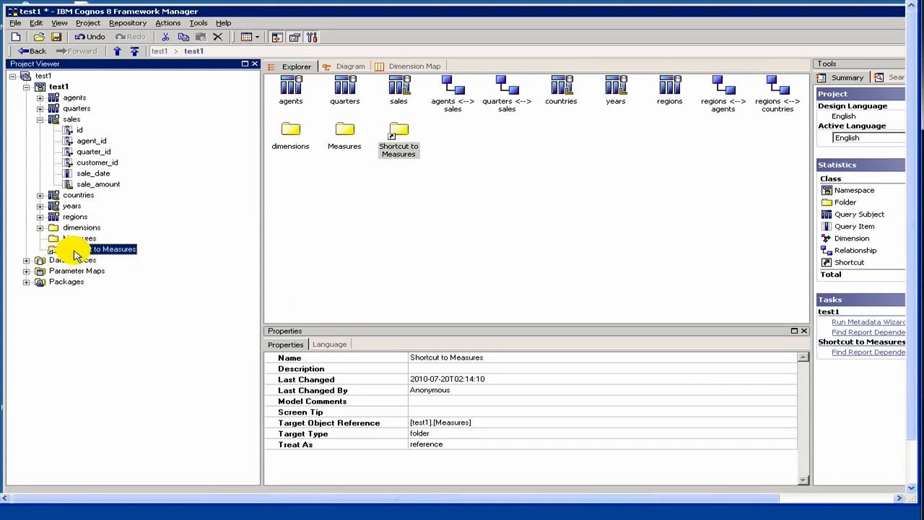
key("Delete")
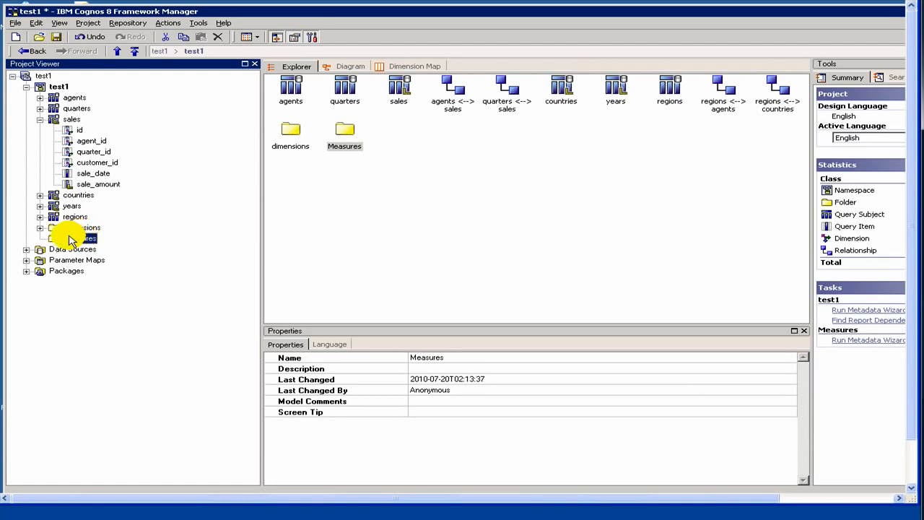
Create a Sales query subject in the Measures folder containing the sale_amount item from the sales query subject.
left_click(51, 241)
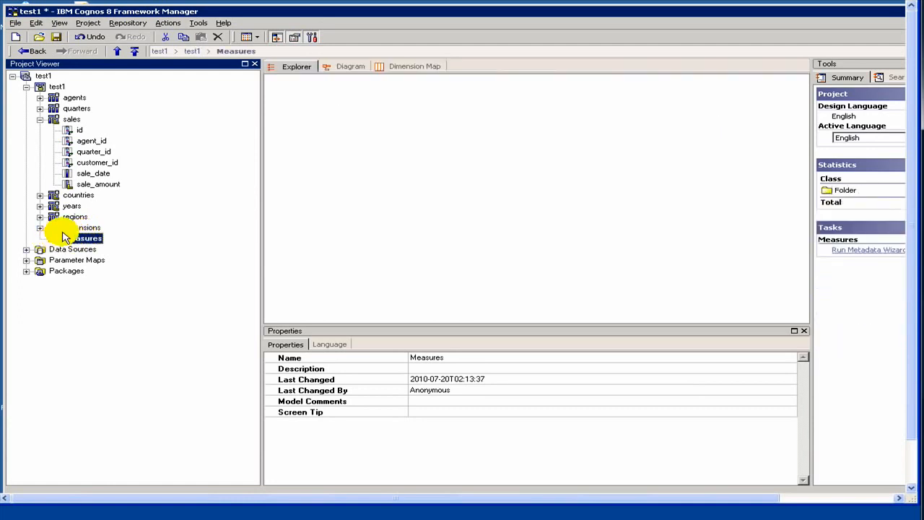
left_click(91, 184)
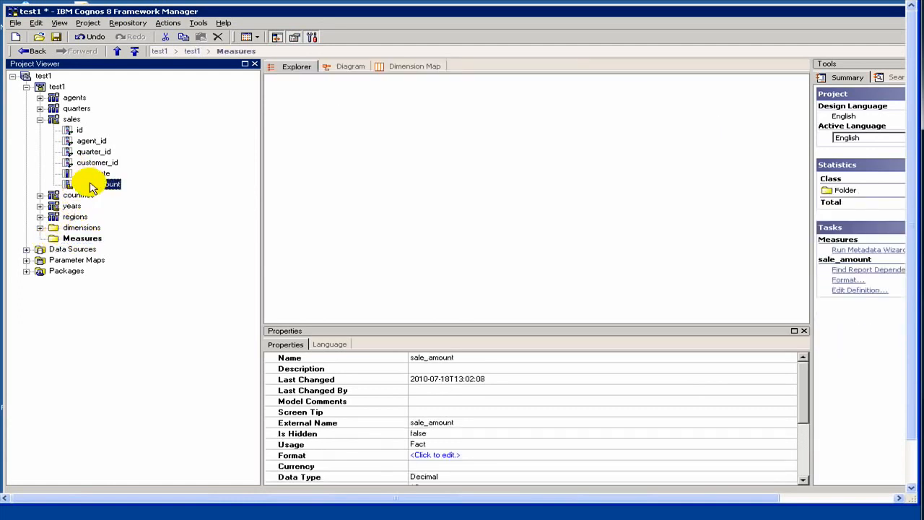
right_click(92, 184)
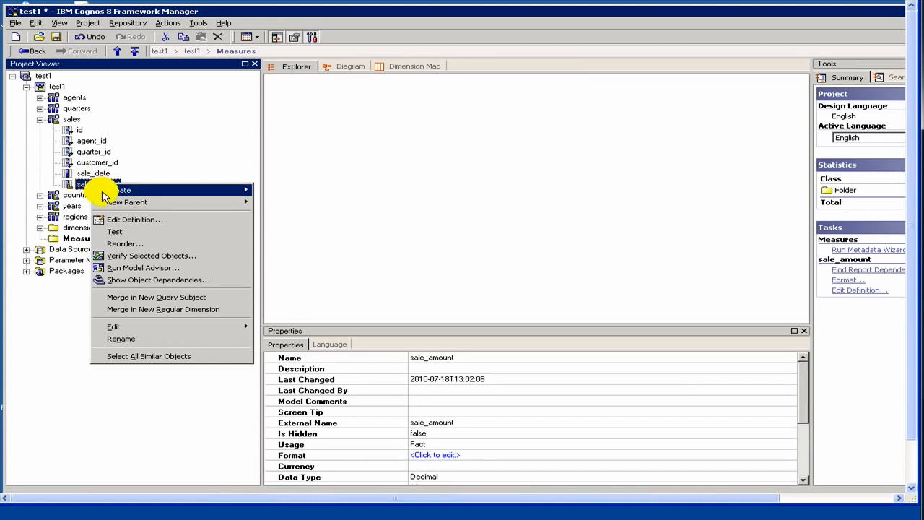
mouse_move(89, 188)
left_click_drag(79, 185, 62, 244)
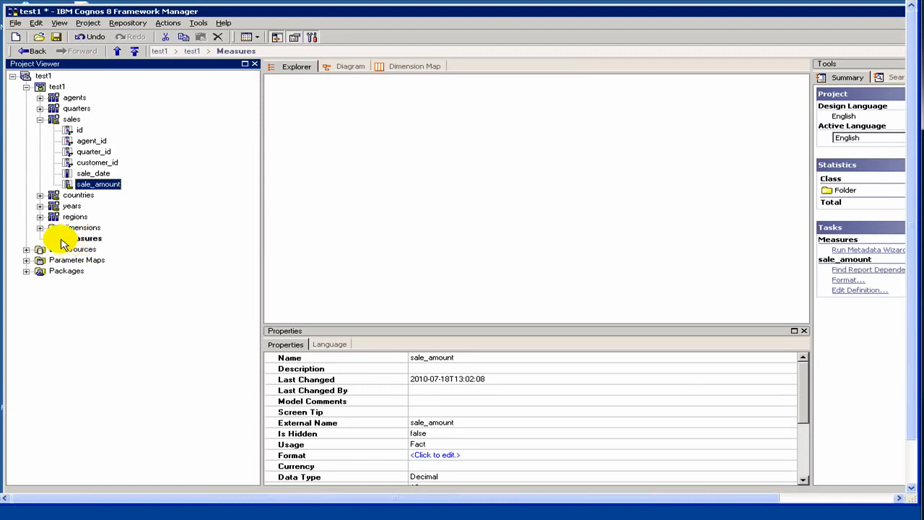
left_click(61, 241)
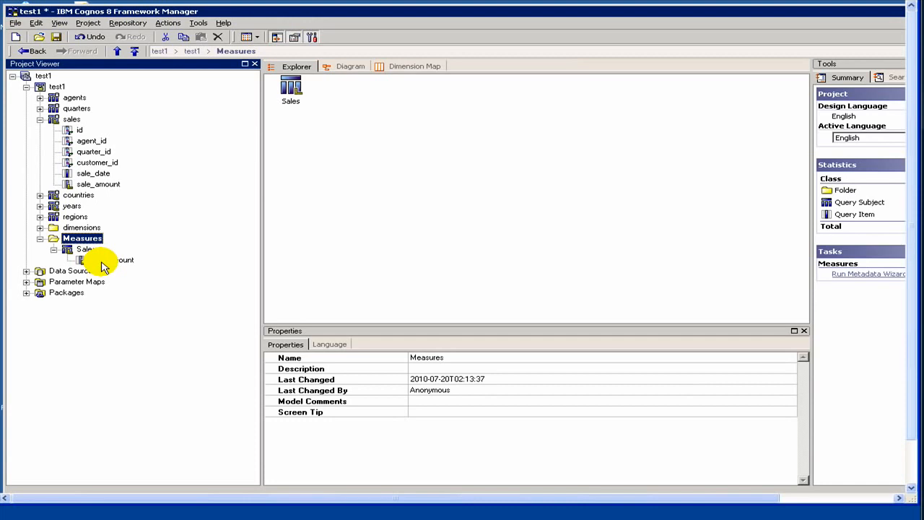
Collapse the Measures folder, save the project and expand the dimensions folder.
left_click(41, 239)
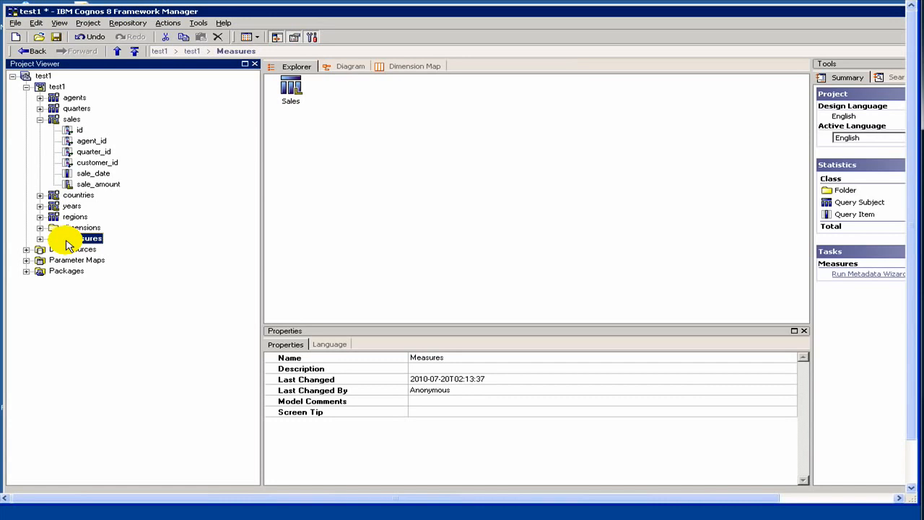
key("ctrl+s")
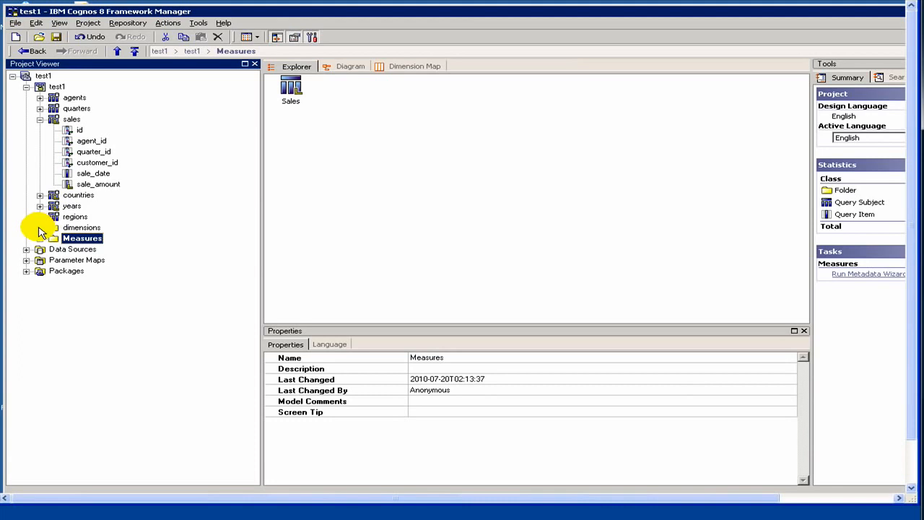
left_click(40, 227)
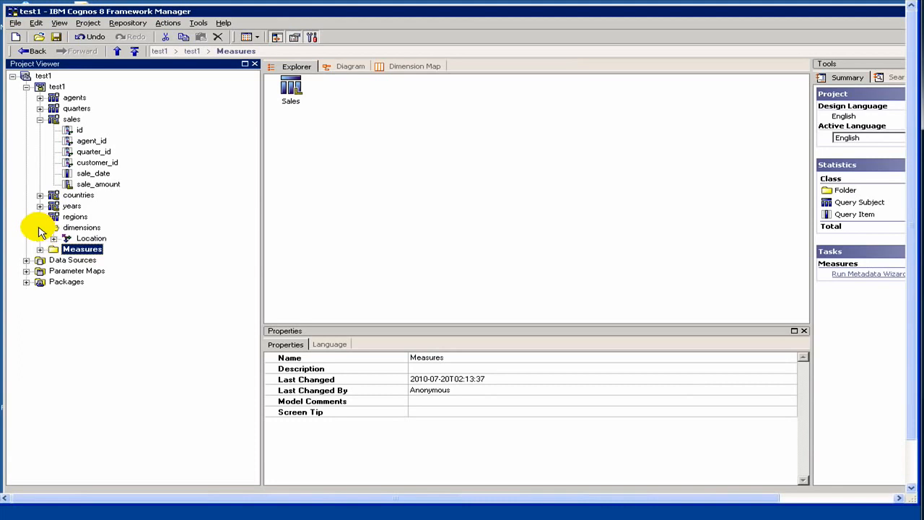